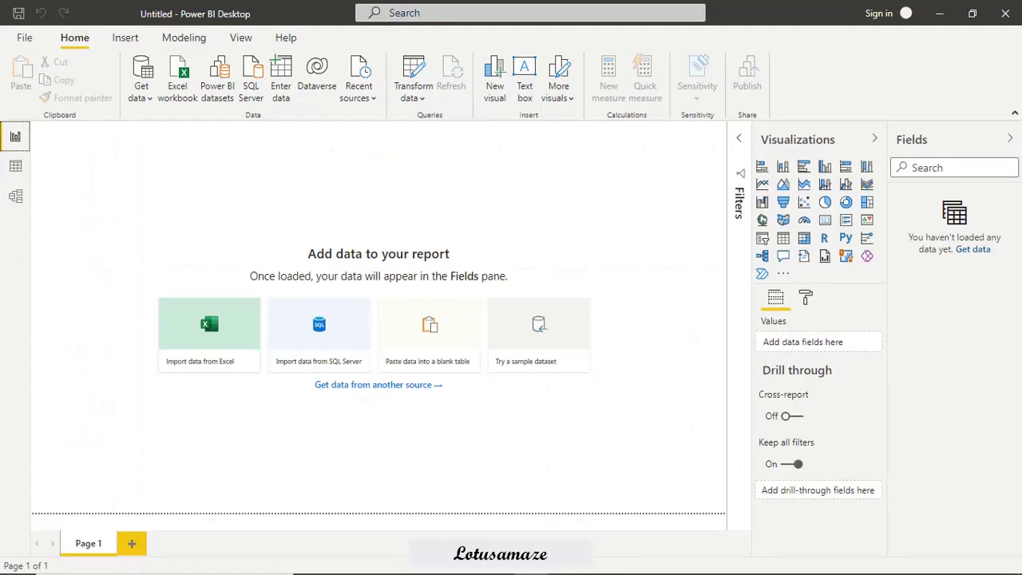
Import the Product and Sales Summary sheets from the dax-related-sample-data.xlsx workbook.
click(175, 80)
double_click(208, 108)
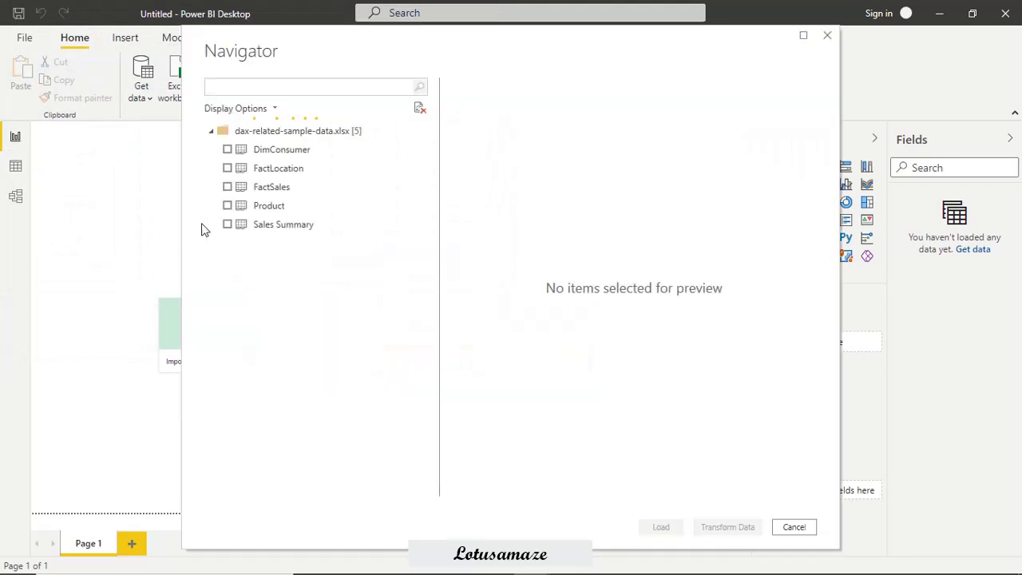
click(228, 206)
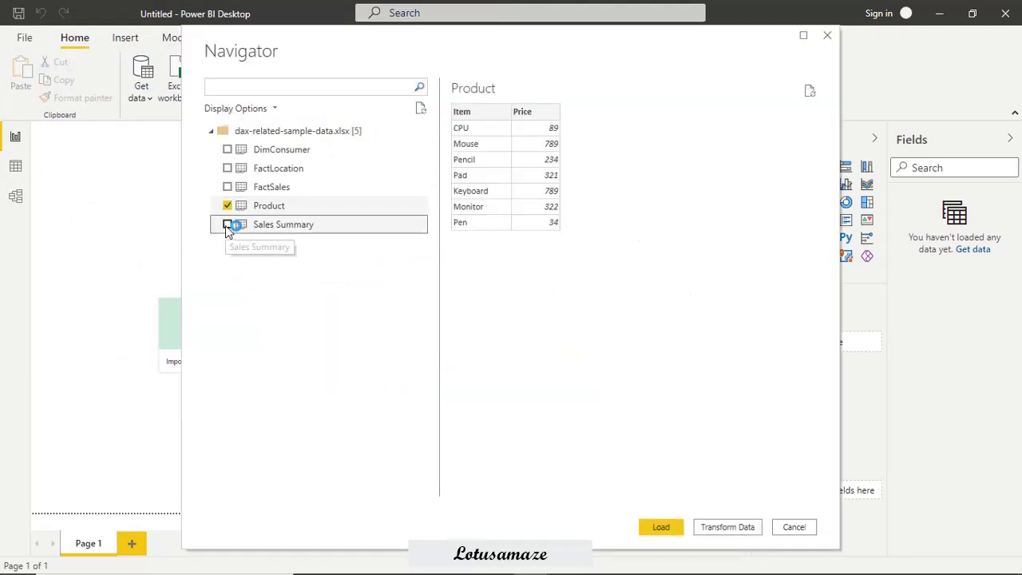
click(228, 226)
click(660, 528)
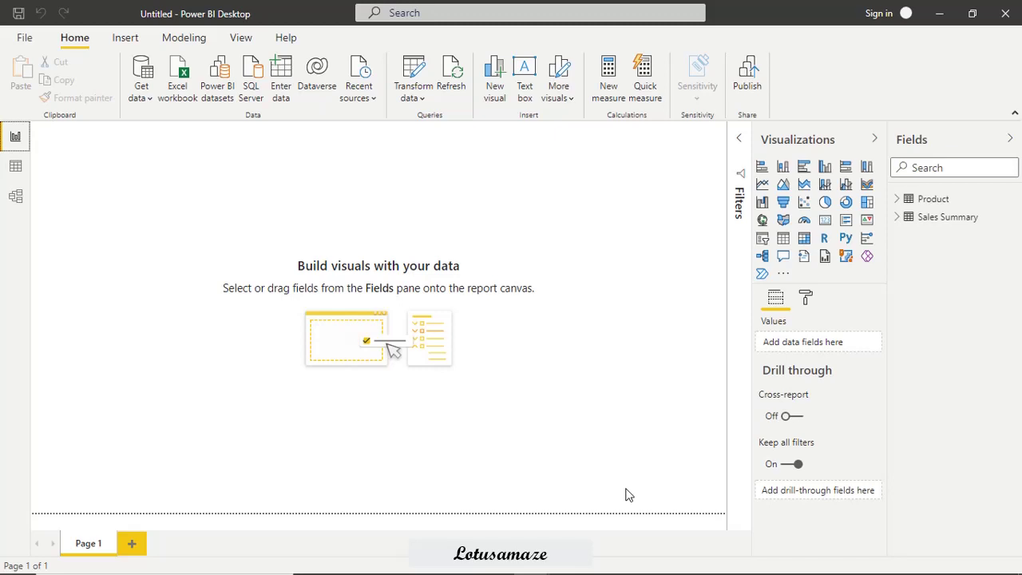
Create a relationship in the model between the Item column of Product and the Product column of Sales Summary.
click(15, 196)
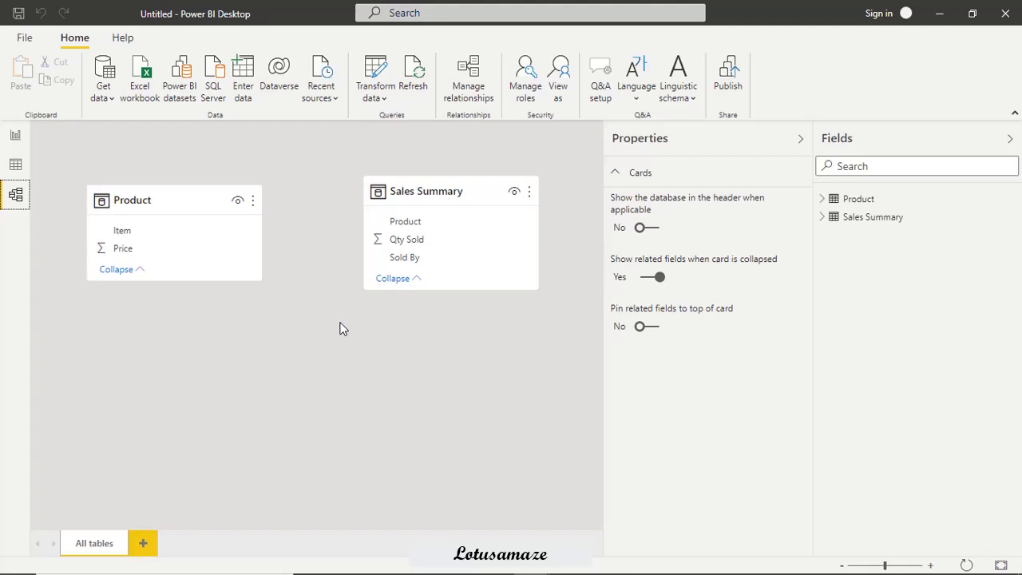
click(252, 202)
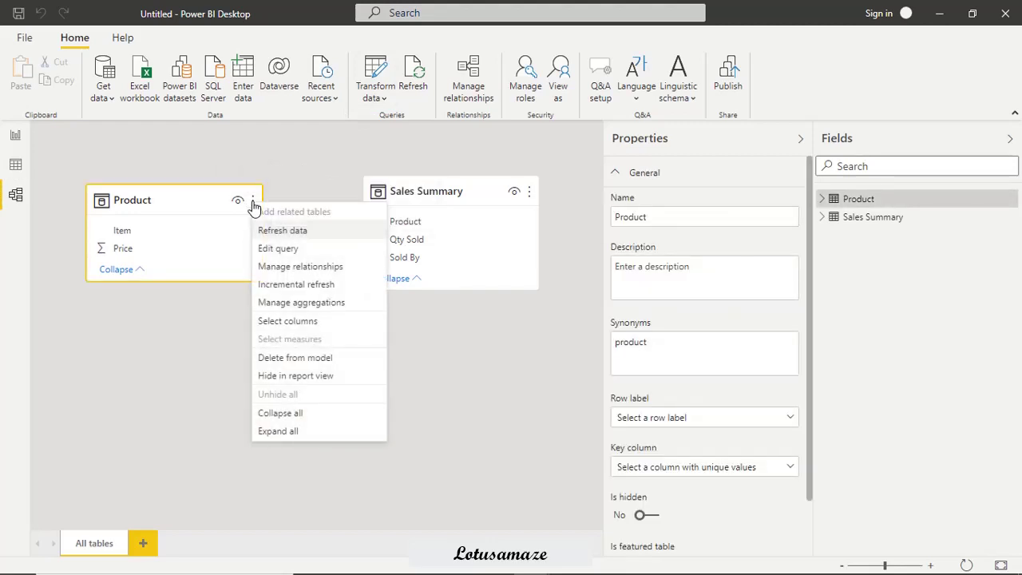
click(286, 268)
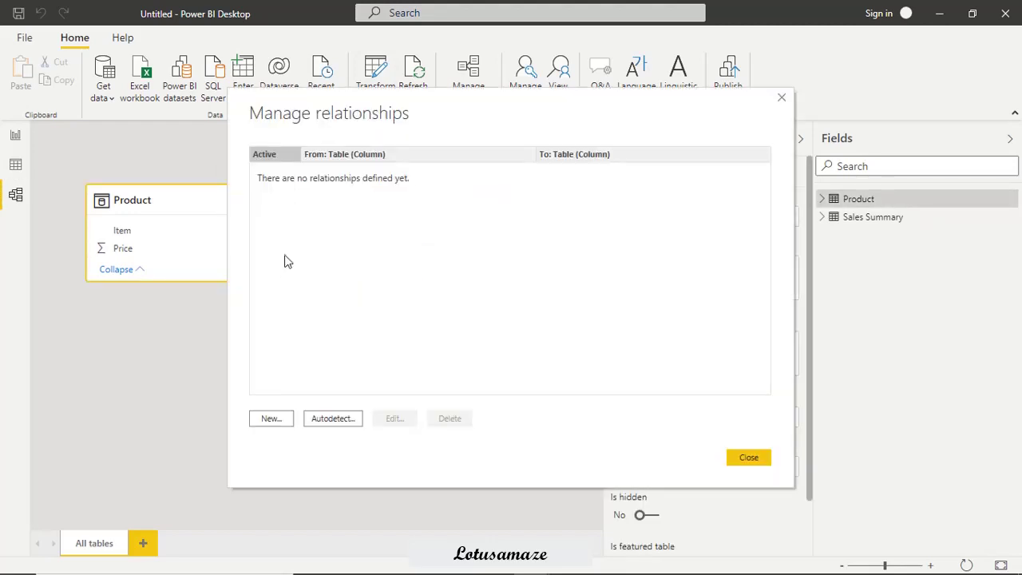
click(278, 423)
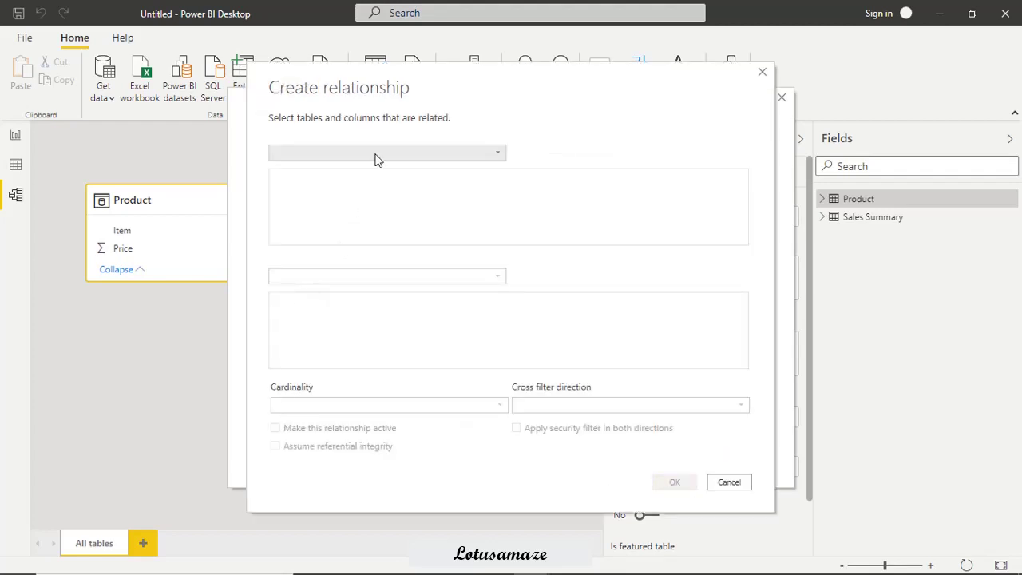
click(378, 155)
click(310, 170)
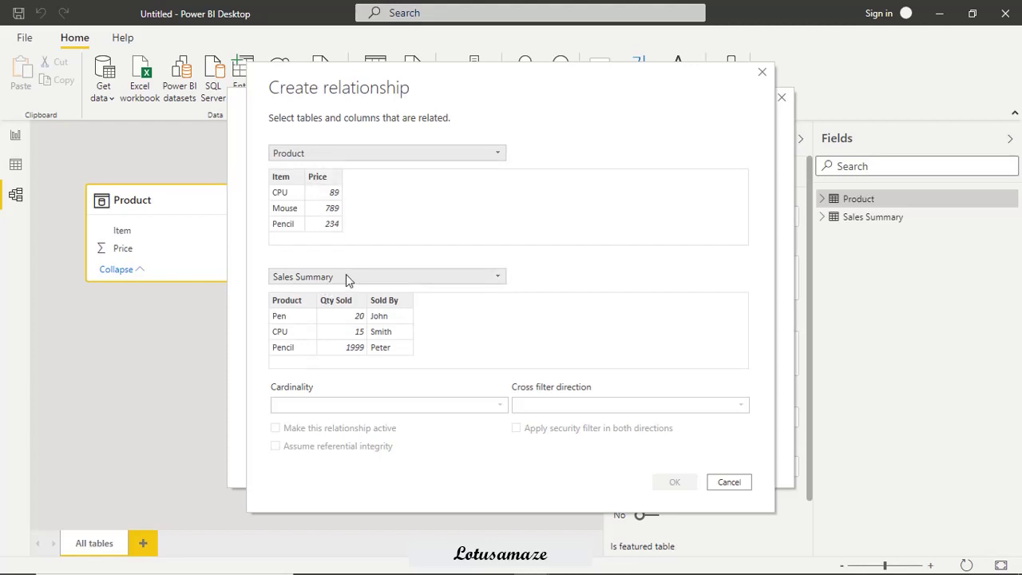
click(280, 178)
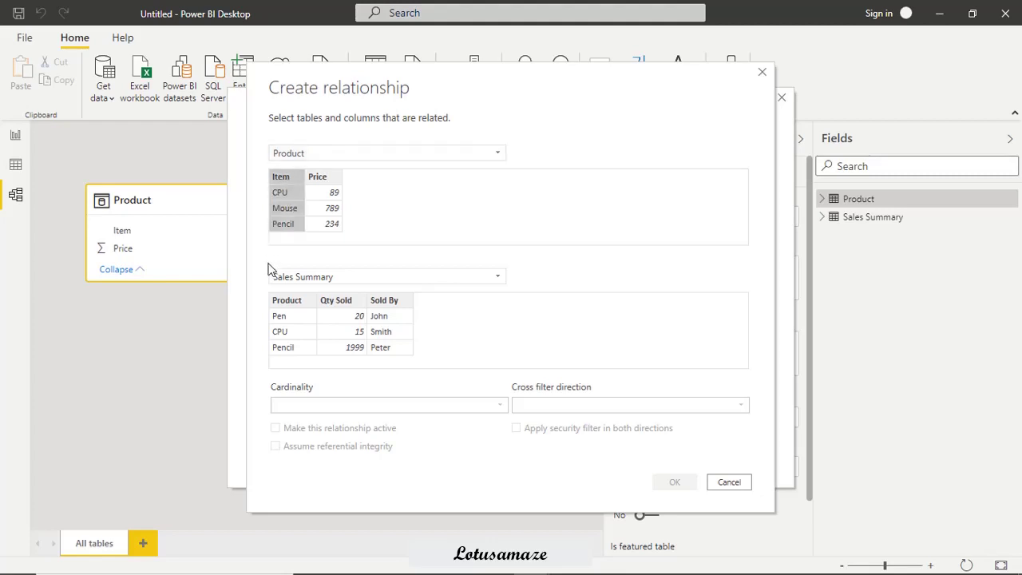
click(287, 300)
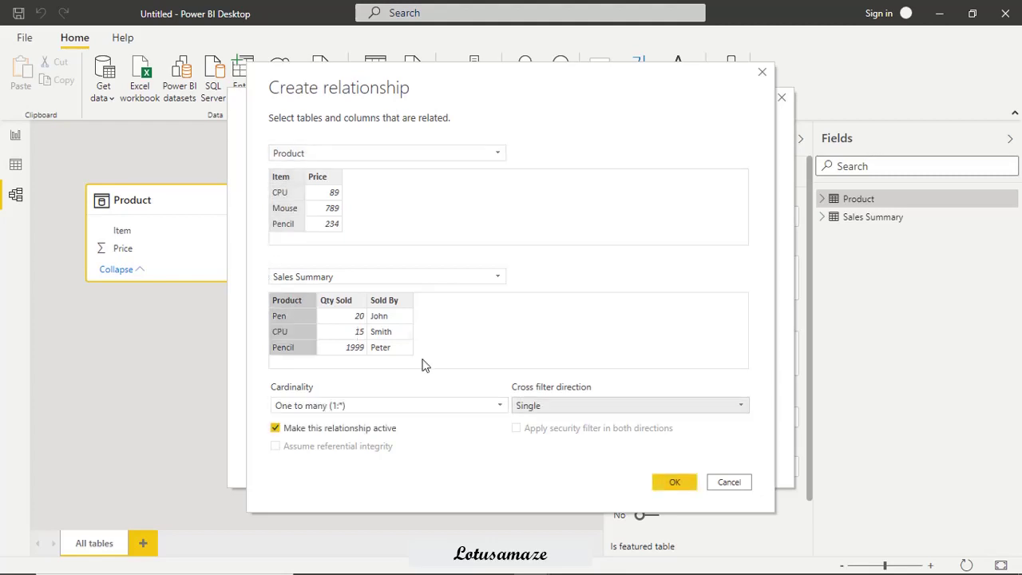
click(675, 483)
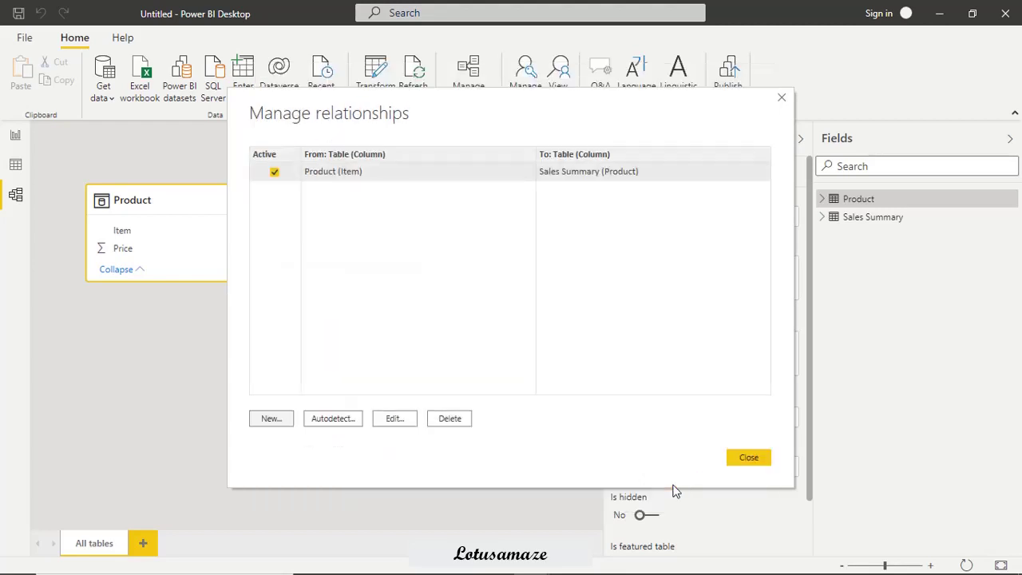
click(748, 457)
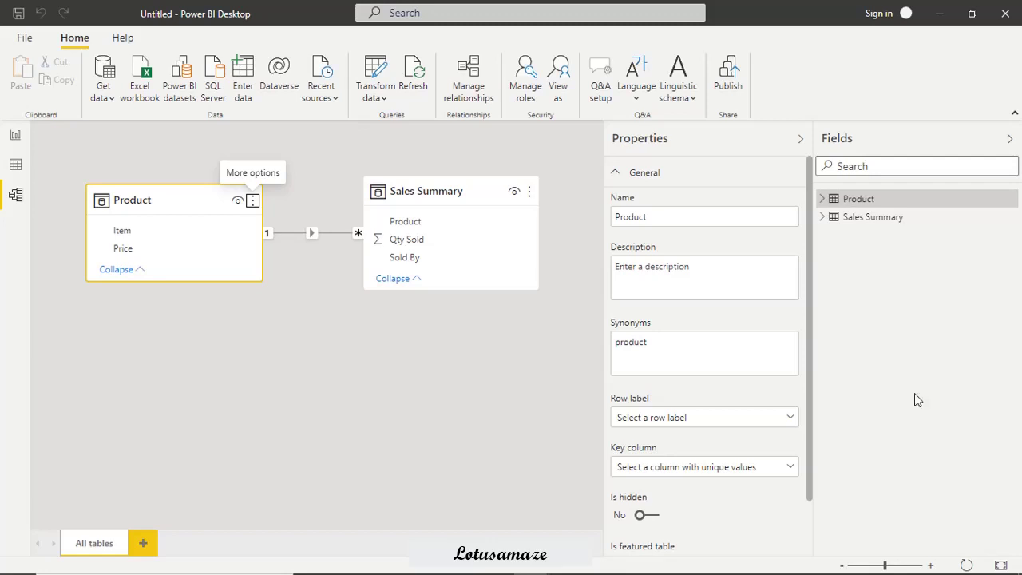
Delete the Product and Sales Summary tables from the model.
right_click(862, 209)
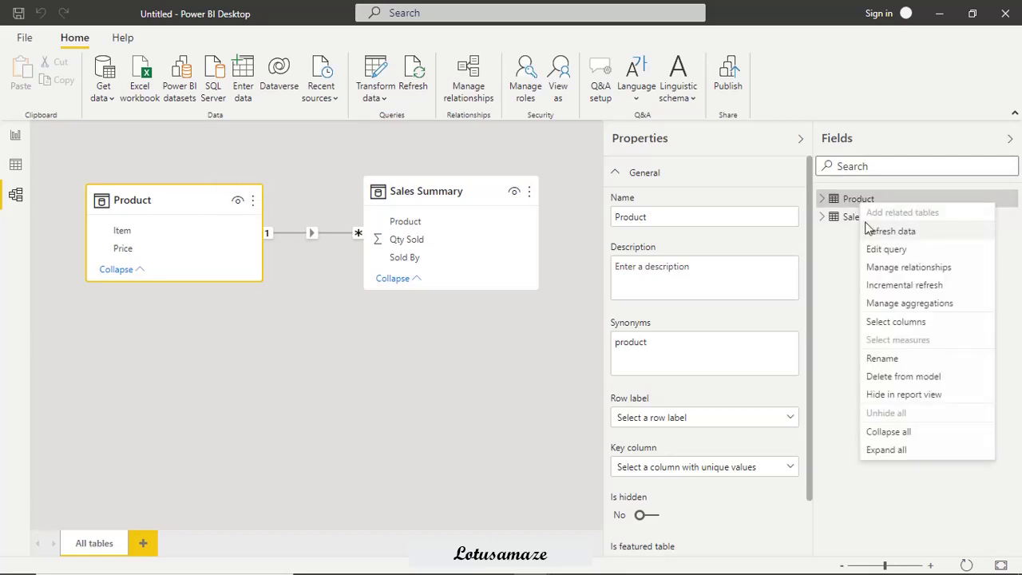
click(889, 379)
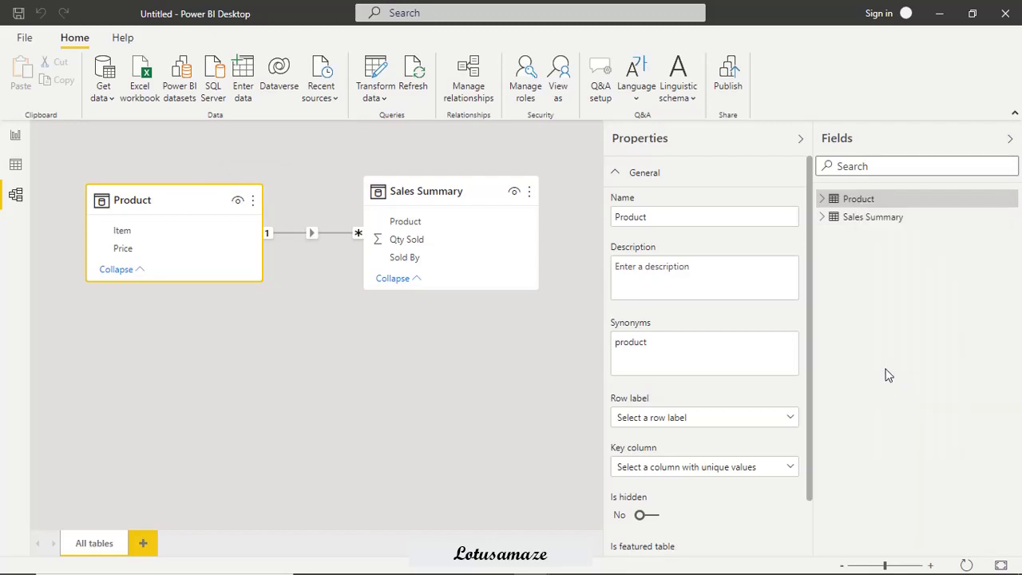
click(585, 318)
right_click(870, 206)
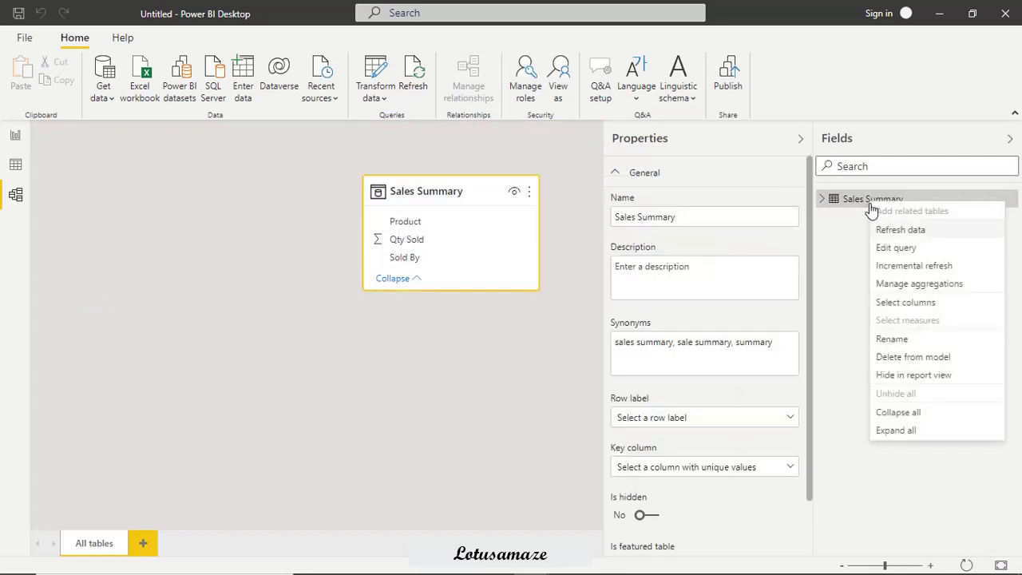
click(894, 357)
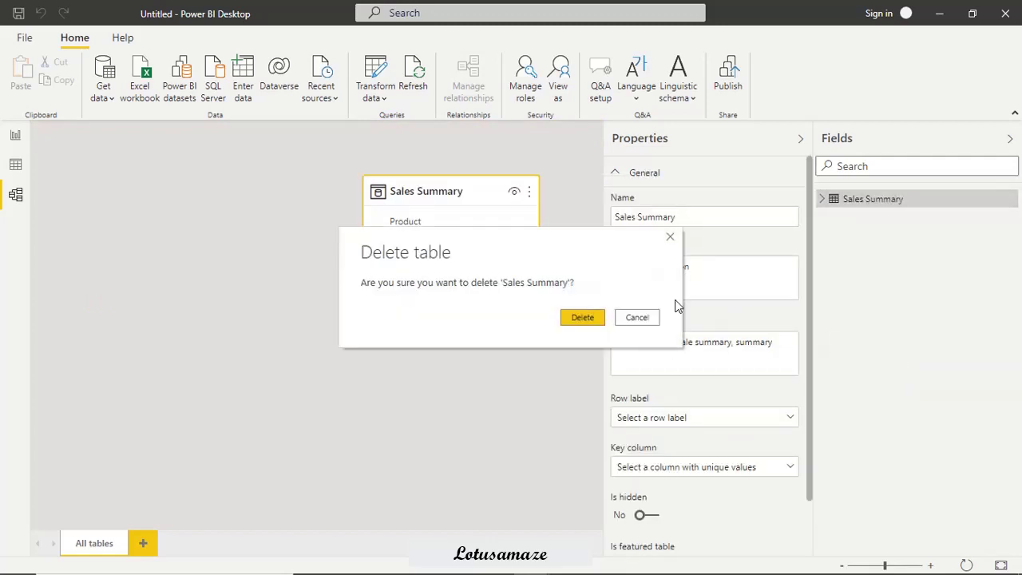
click(589, 317)
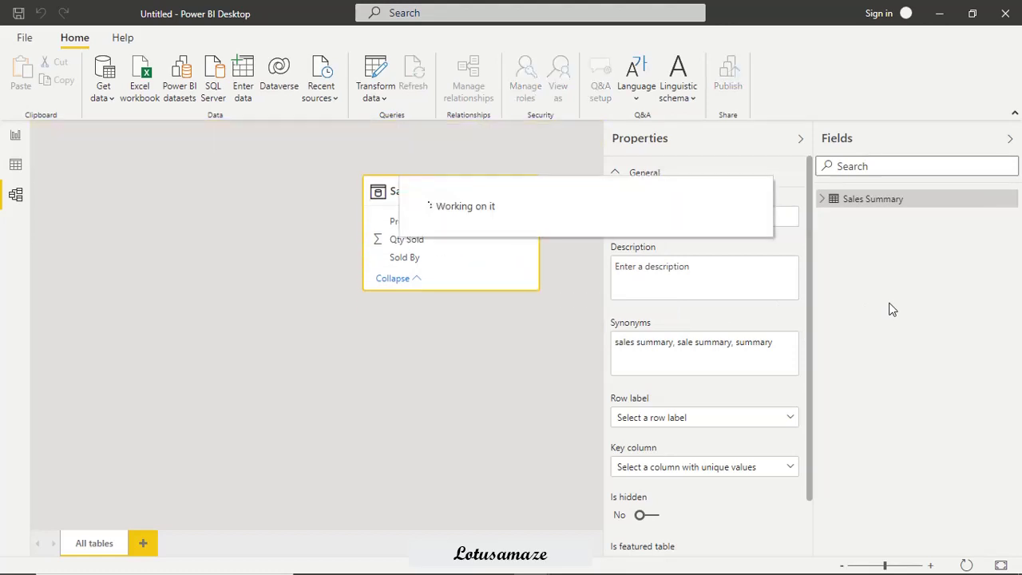
Switch to the Excel workbook, rename the header in cell A1 of the Product sheet to Product, and save the file.
click(561, 569)
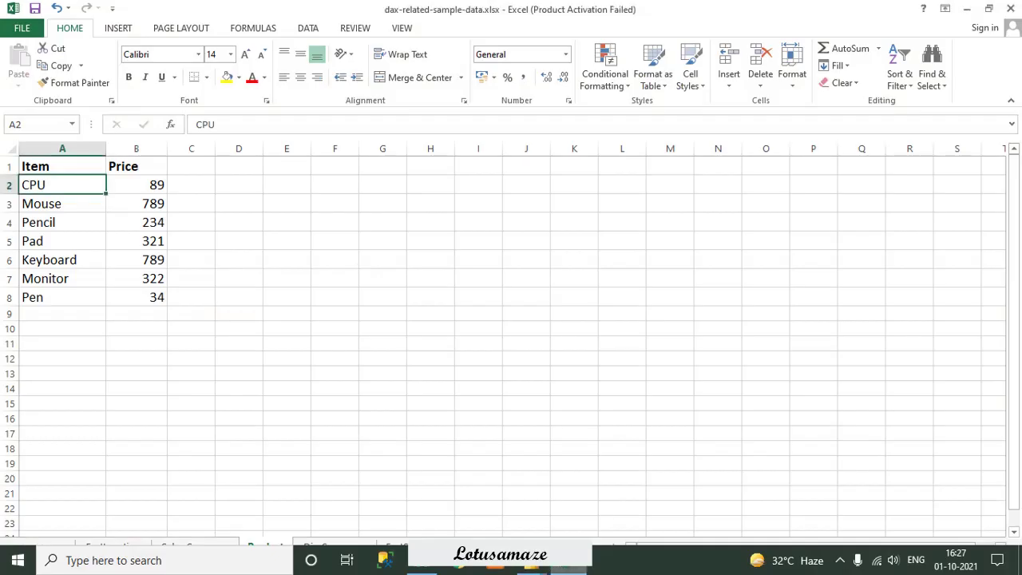
click(48, 167)
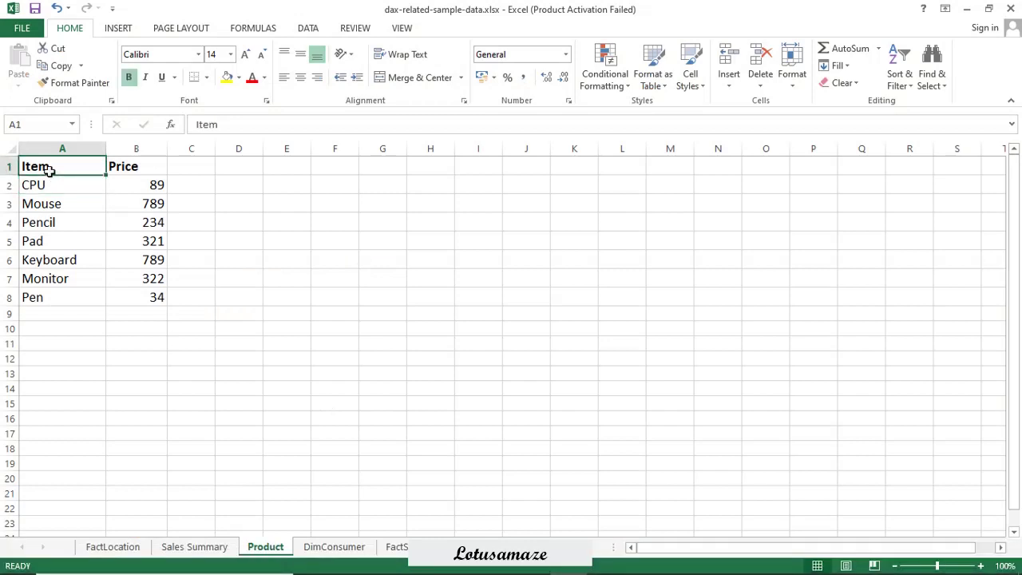
text(Prod)
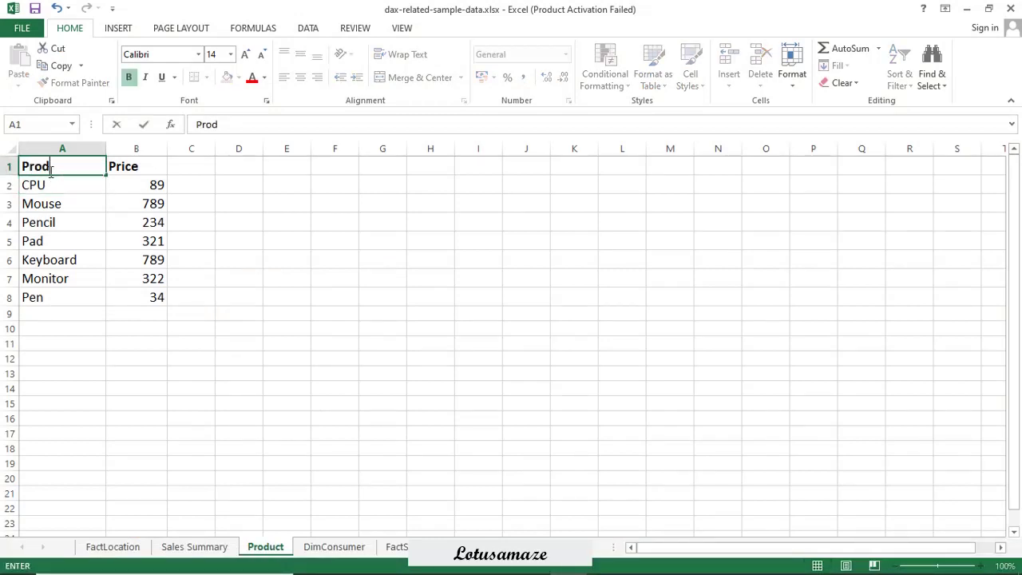
text(uct)
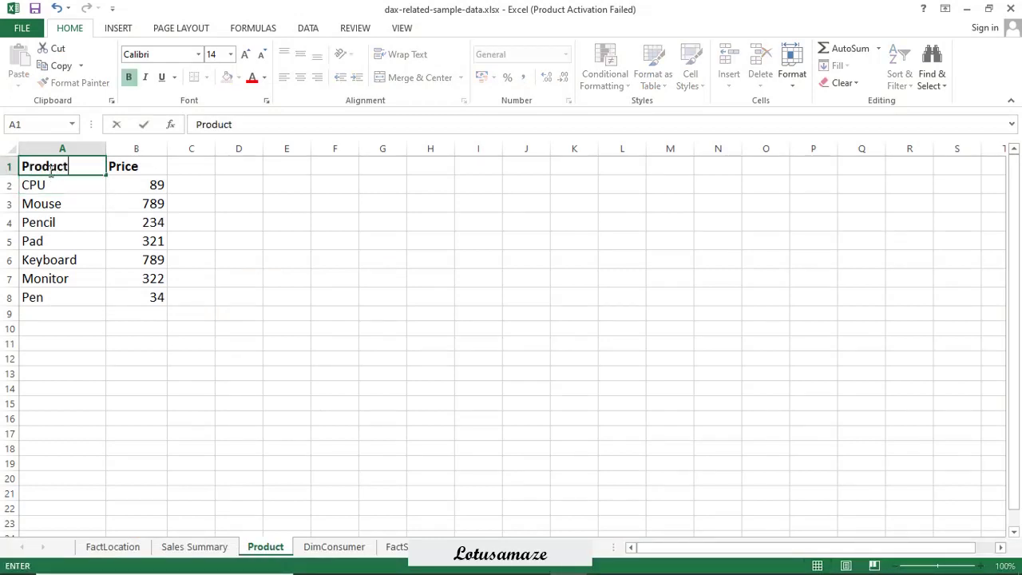
click(34, 10)
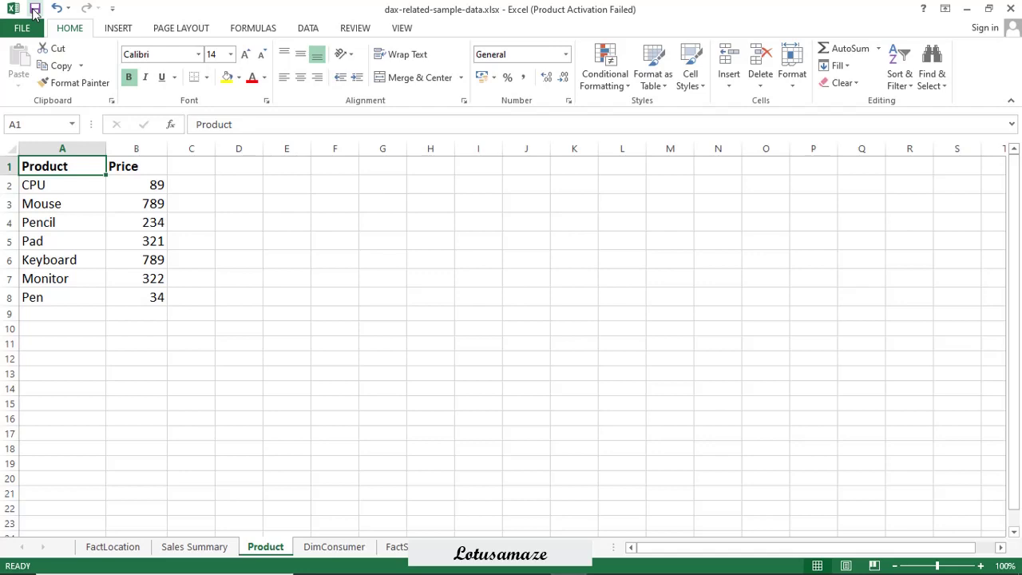
Return to Power BI Desktop, load Product and Sales Summary from dax-related-sample-data.xlsx, and display the relationship between them in the model view.
mouse_move(532, 572)
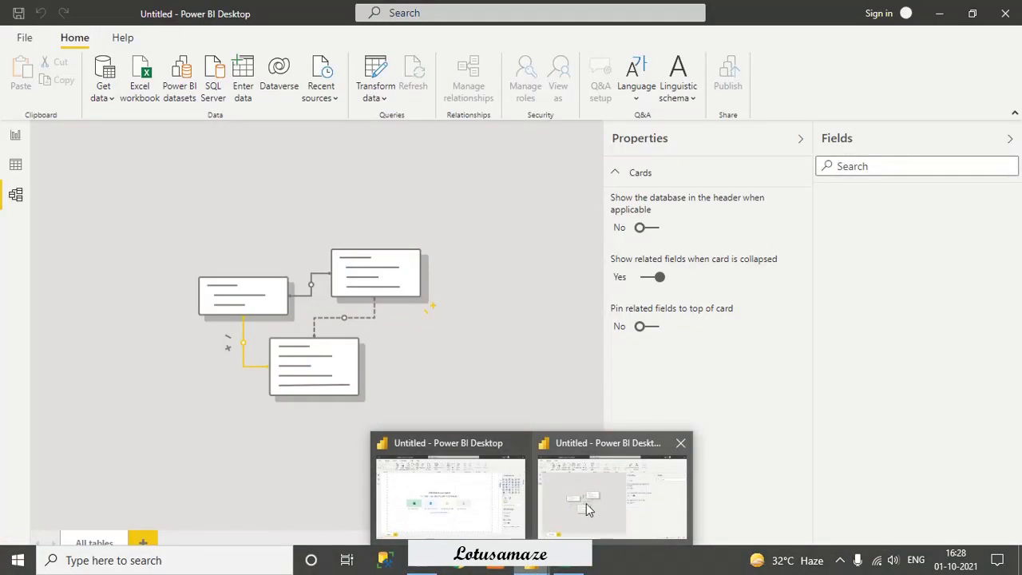
mouse_move(451, 495)
click(589, 491)
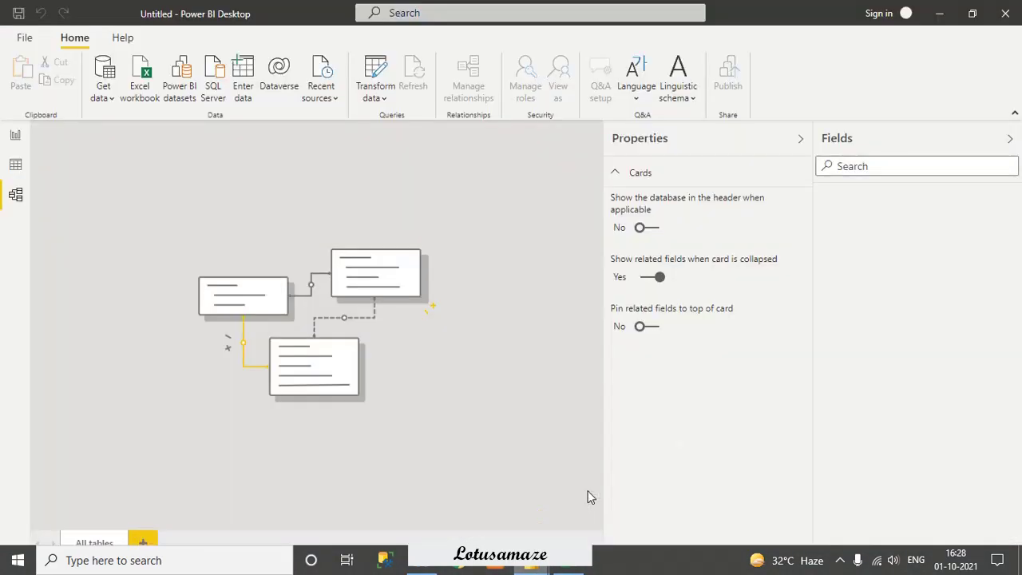
click(15, 136)
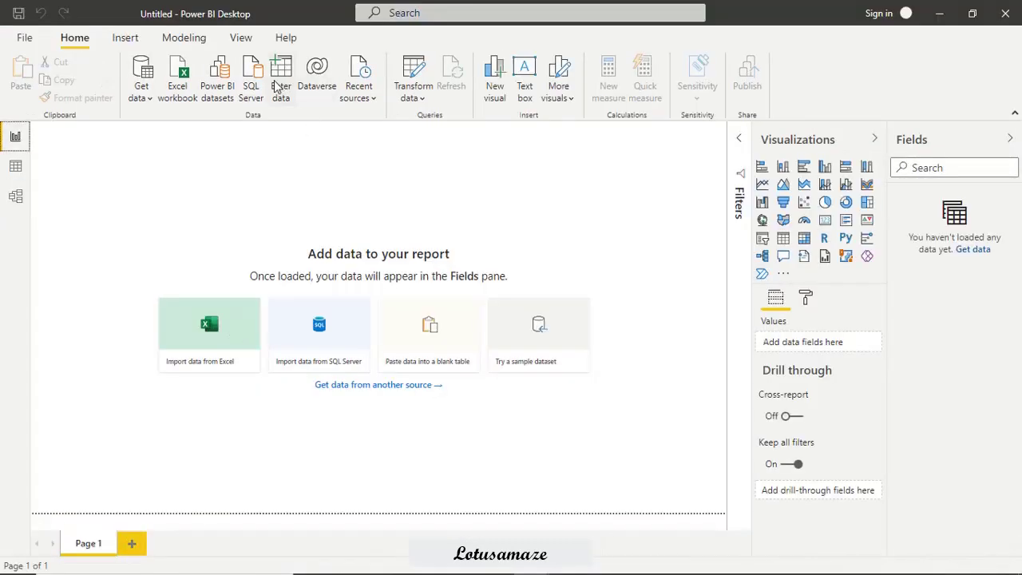
click(181, 92)
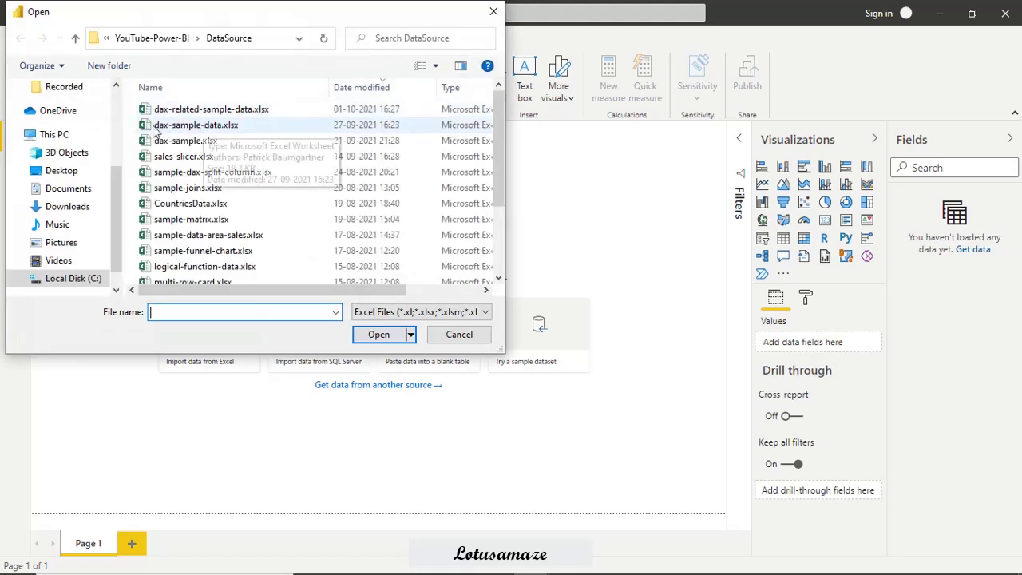
click(177, 111)
click(379, 334)
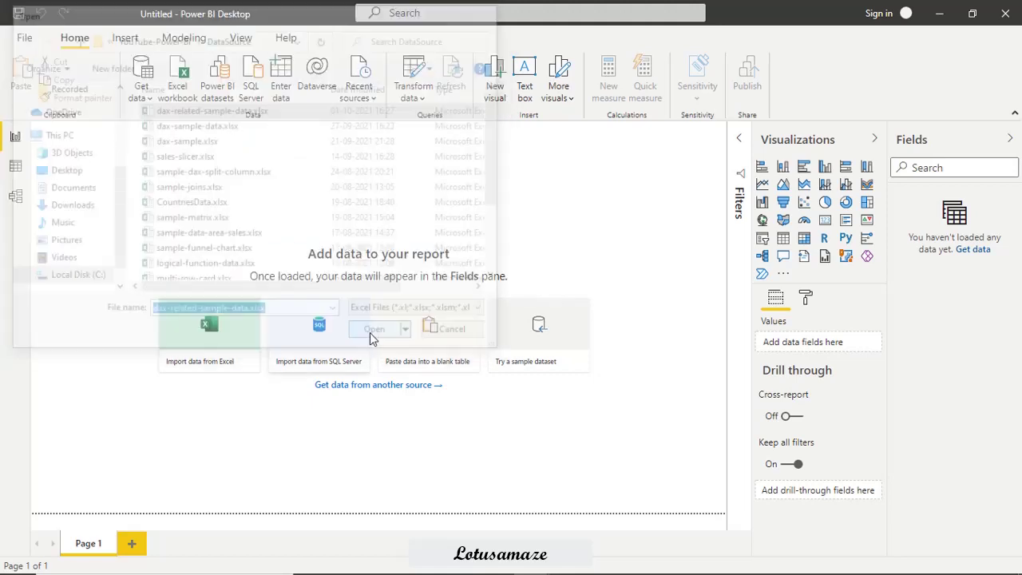
click(228, 205)
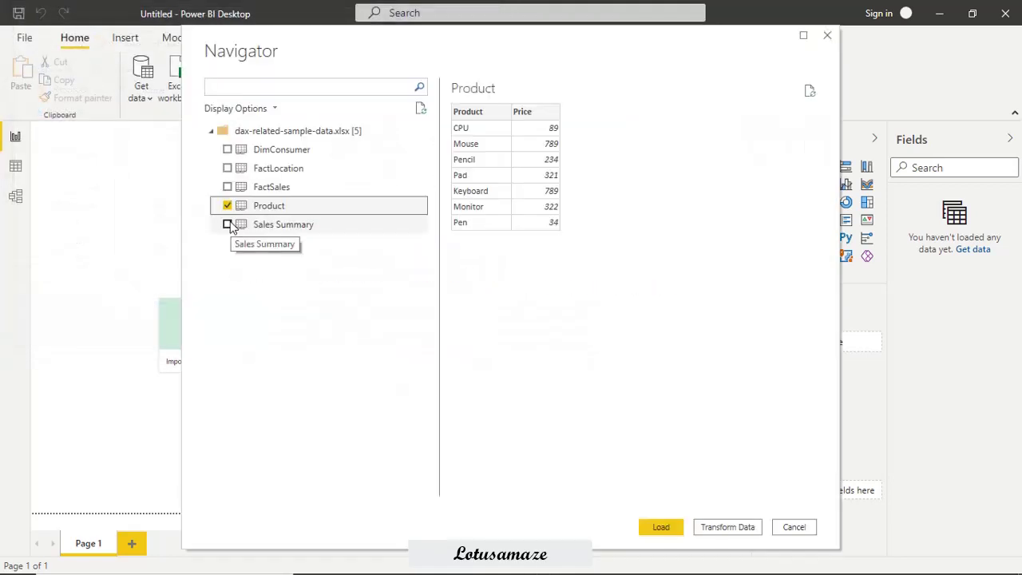
click(661, 527)
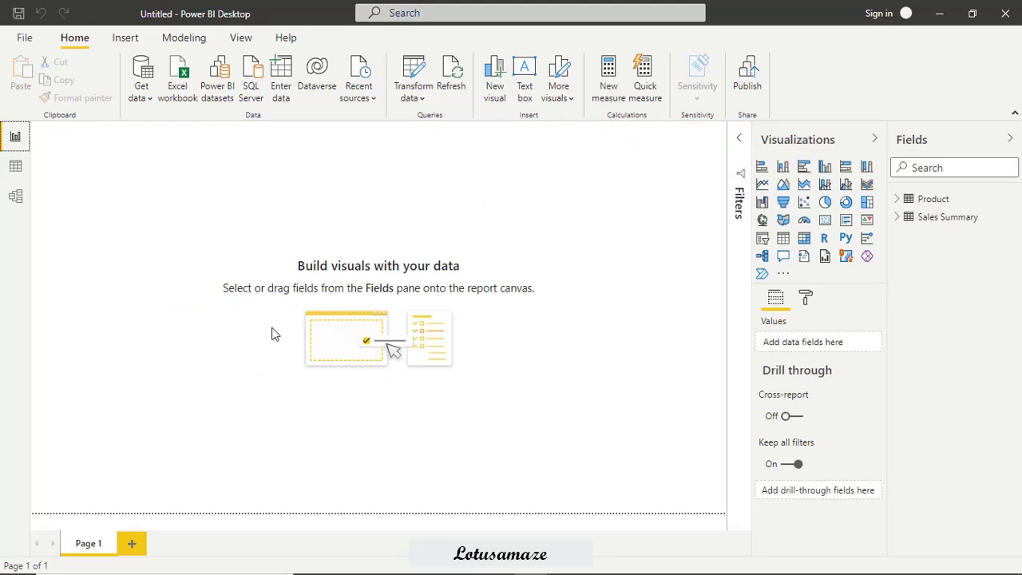
click(14, 201)
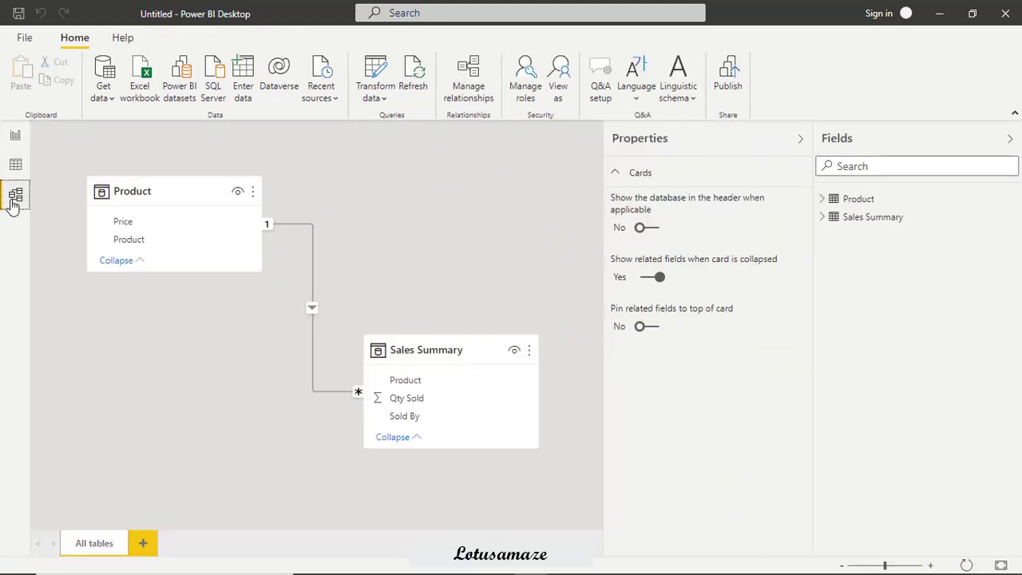
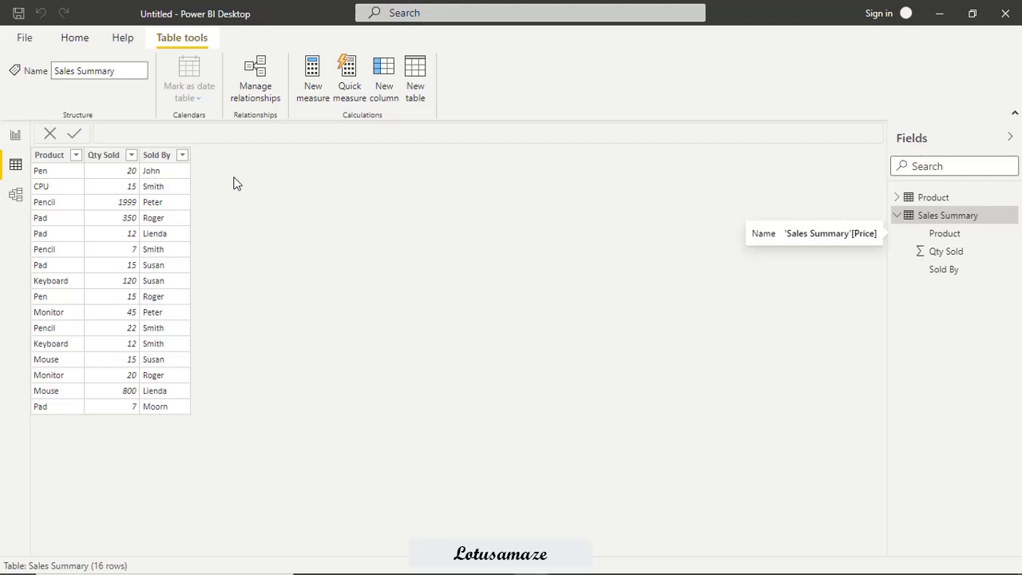
Add a calculated column to the Sales Summary table with the formula Product Price = RELATED('Product'[Price]).
right_click(947, 217)
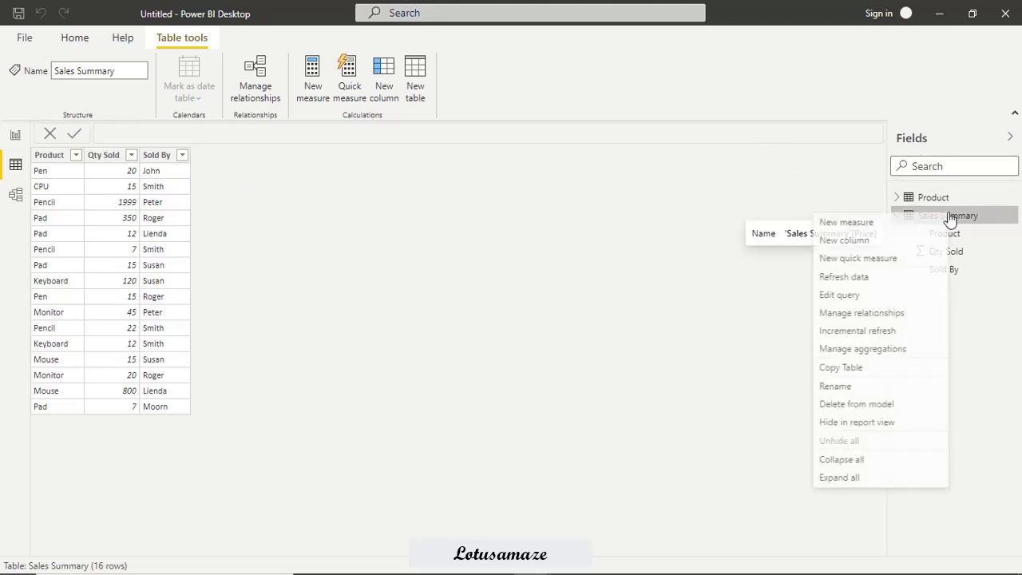
key(Escape)
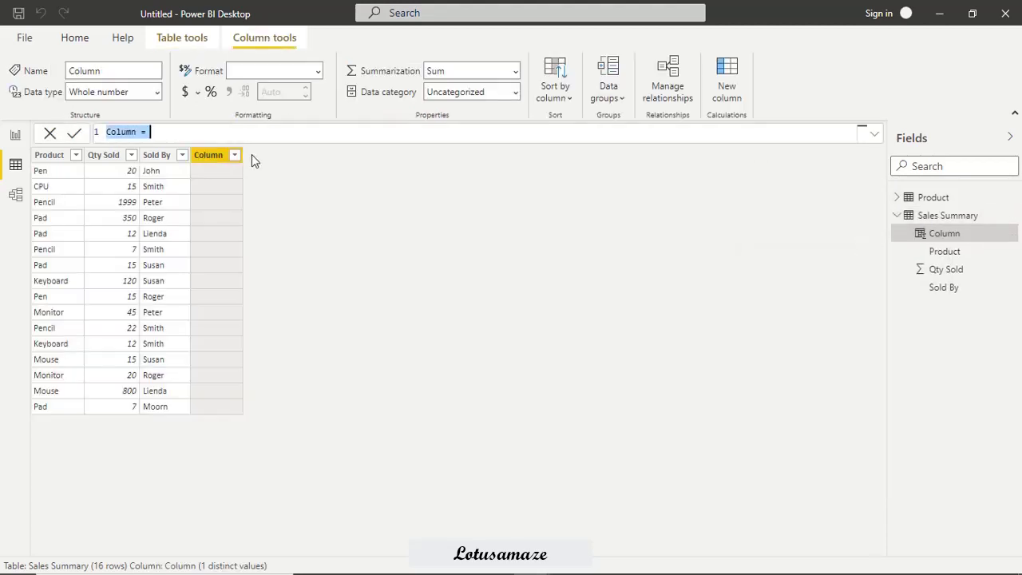
text(Product =)
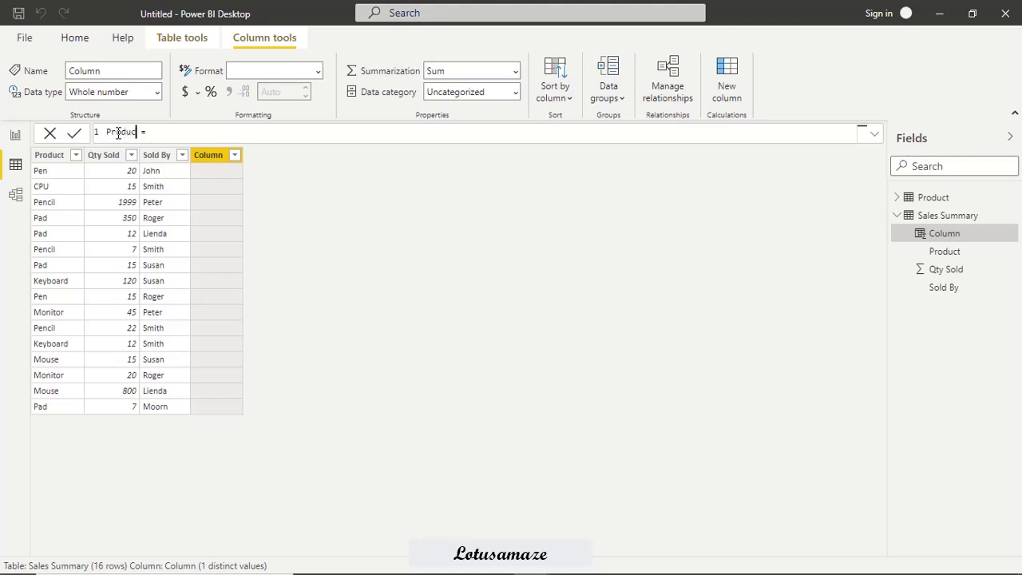
text(Price )
text(RE)
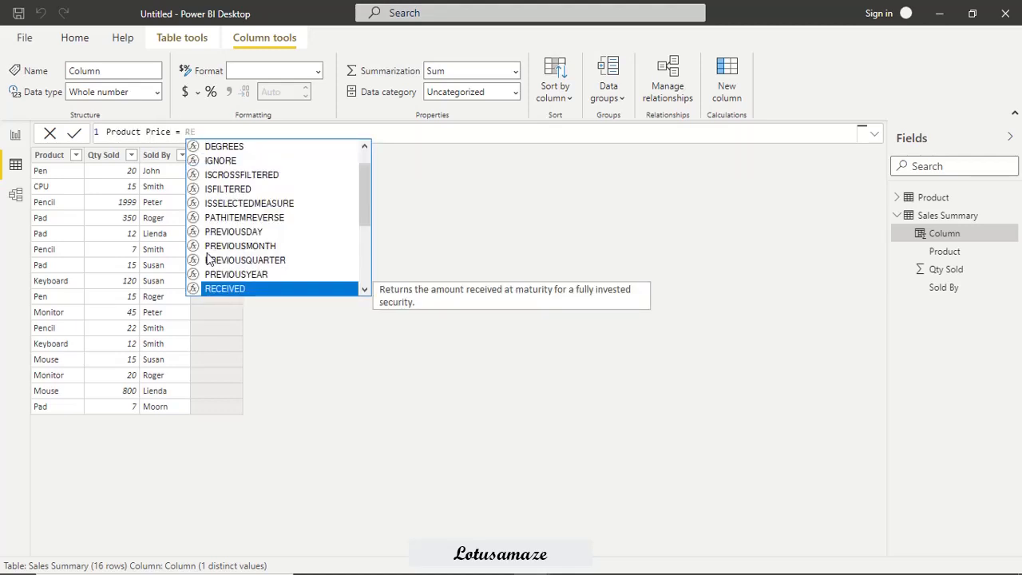
text(L)
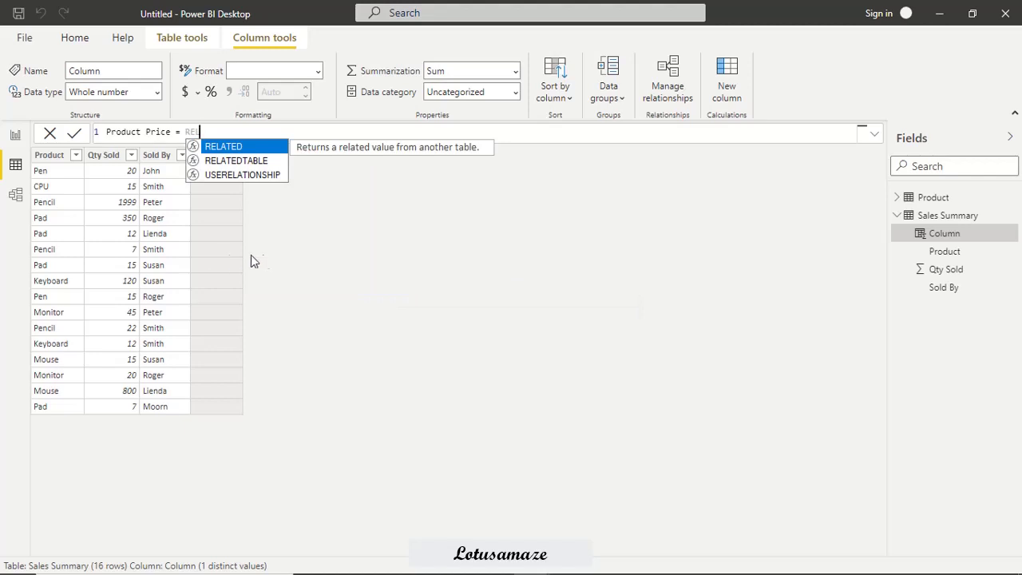
click(235, 149)
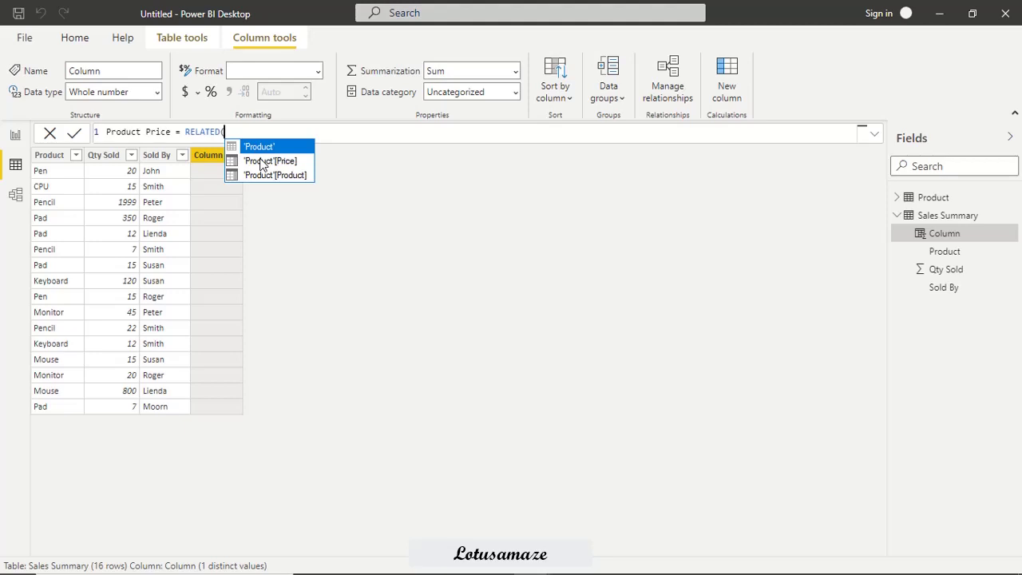
click(264, 161)
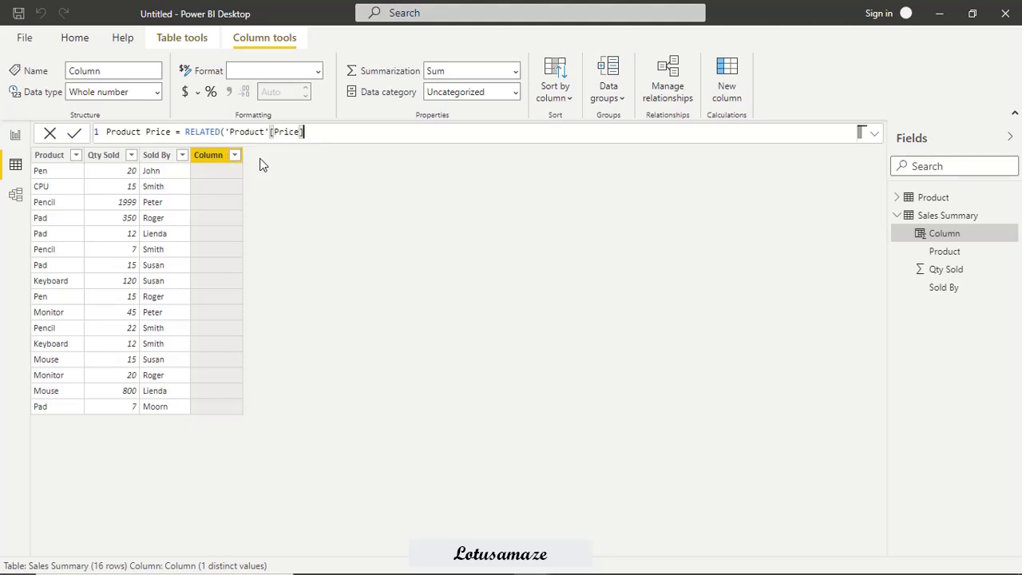
text())
key(Return)
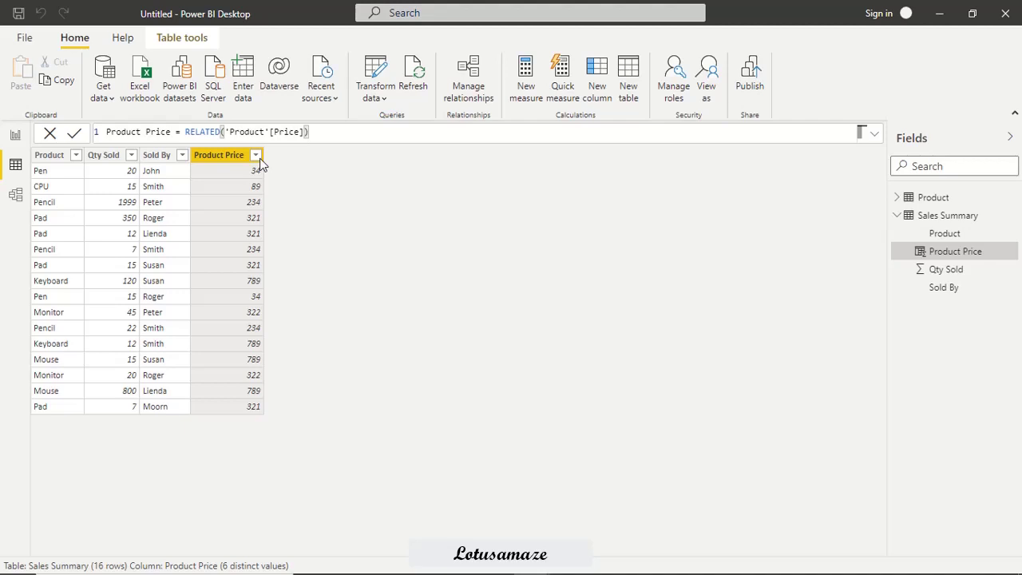
Create another calculated column in the Sales Summary table and name it TotalSales.
right_click(948, 224)
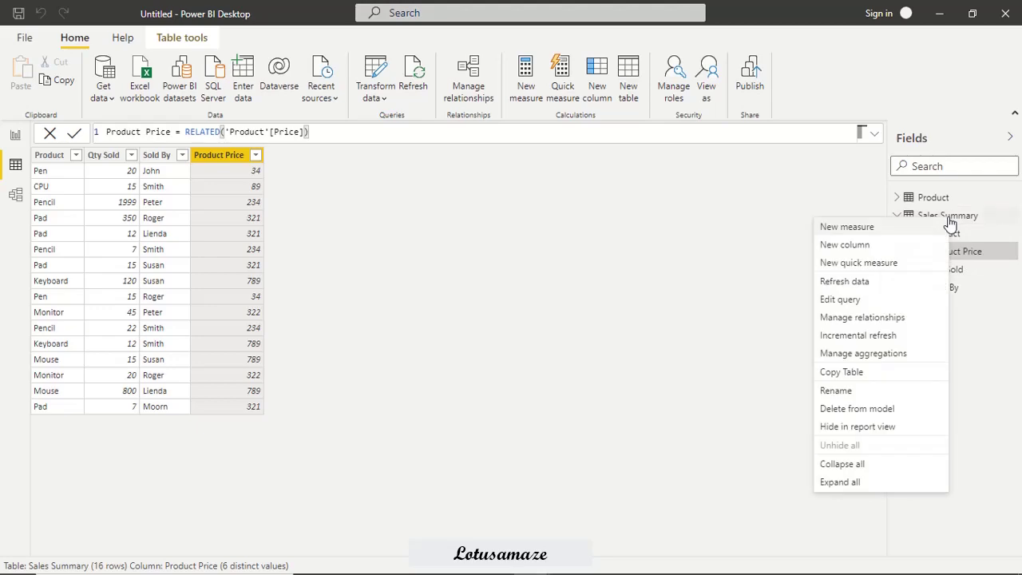
click(863, 251)
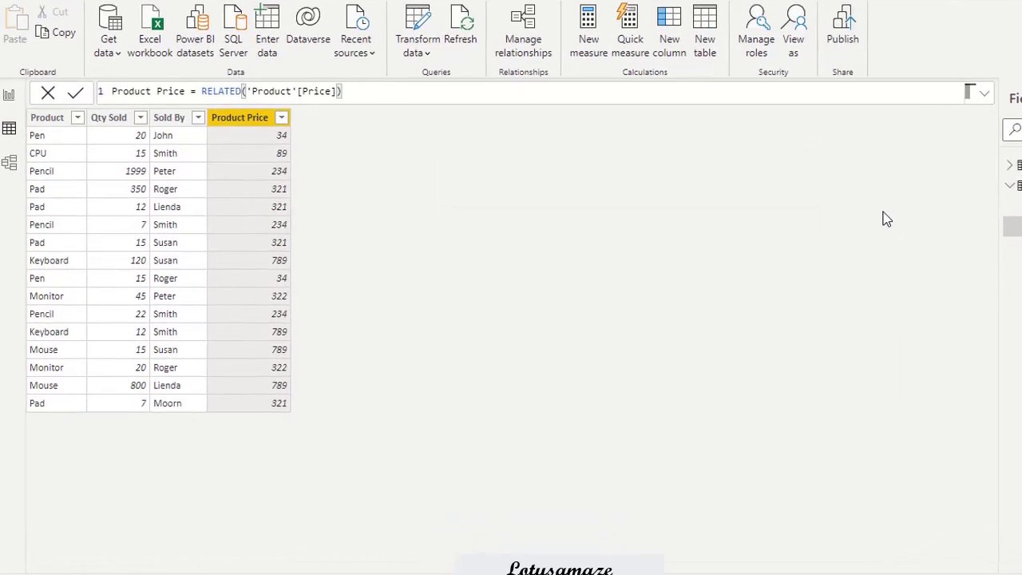
double_click(124, 91)
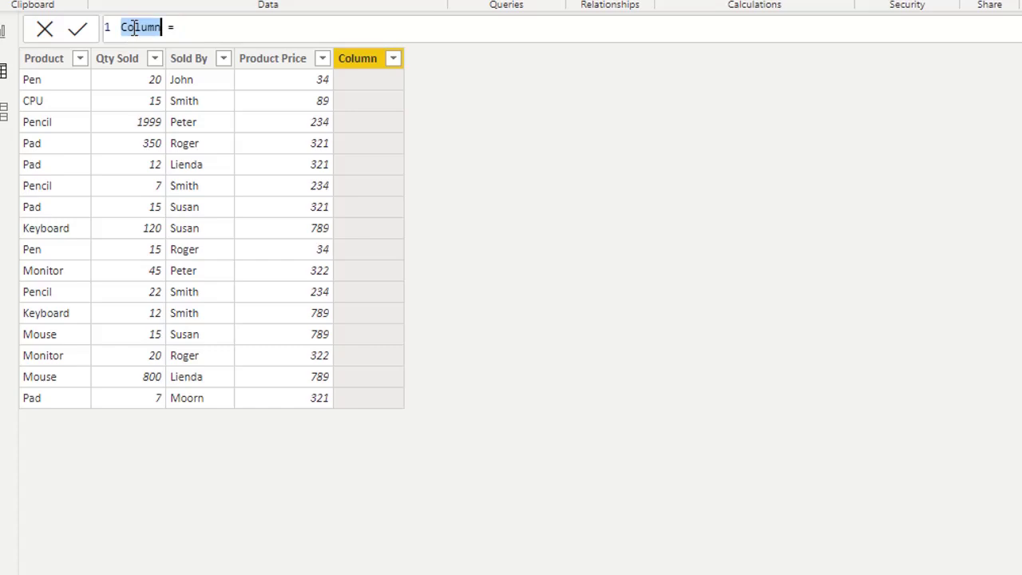
text(Tot)
text(alSales)
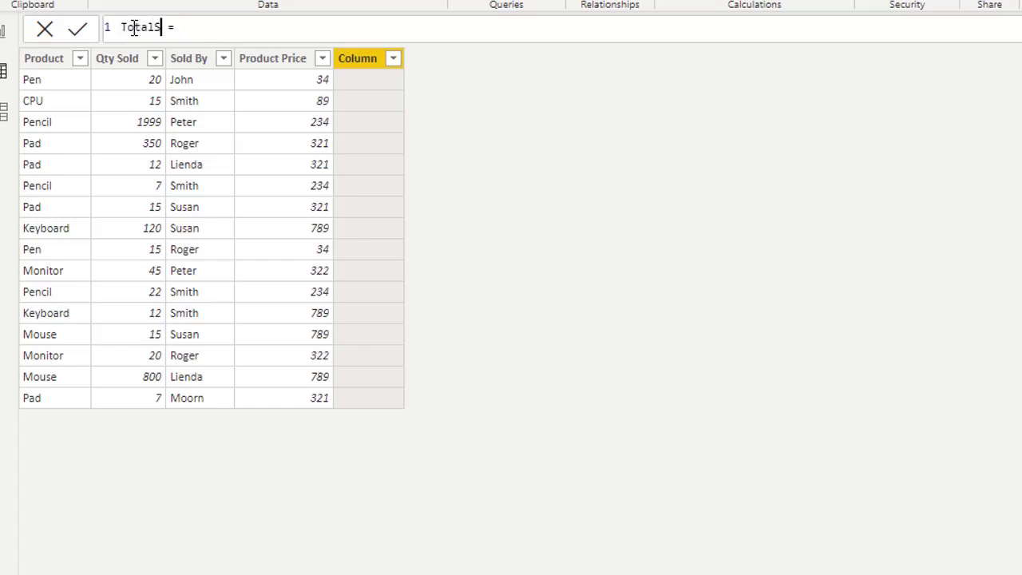
Define the TotalSales column as 'Sales Summary'[Qty Sold] * RELATED('Product'[Price]) and commit the formula.
click(260, 27)
text(S)
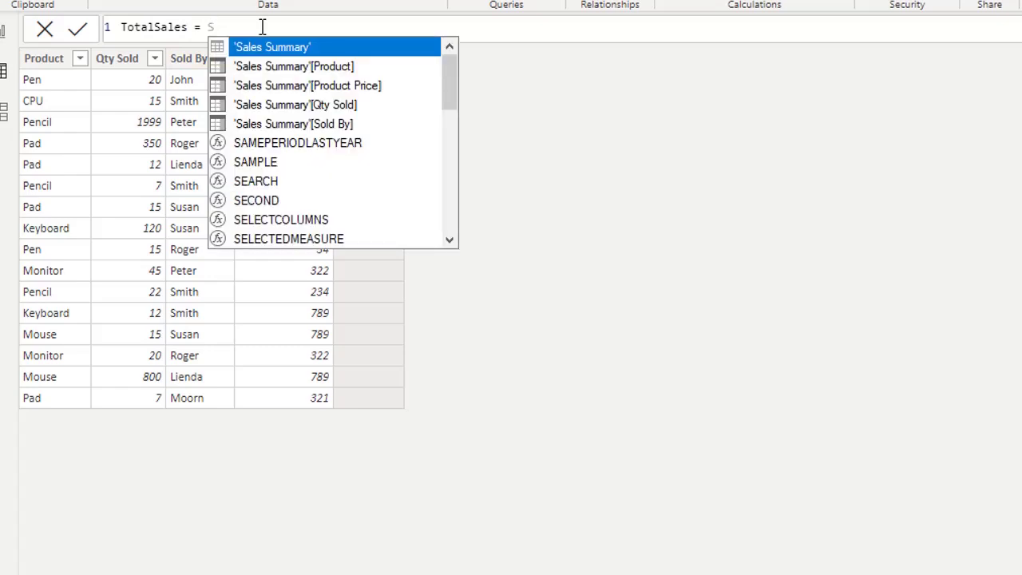
double_click(304, 107)
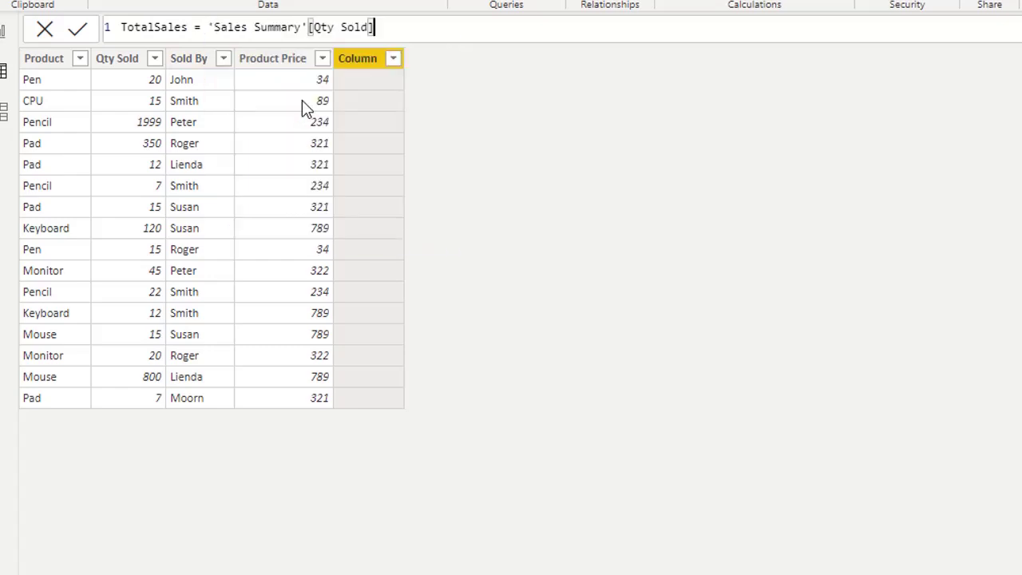
text(* )
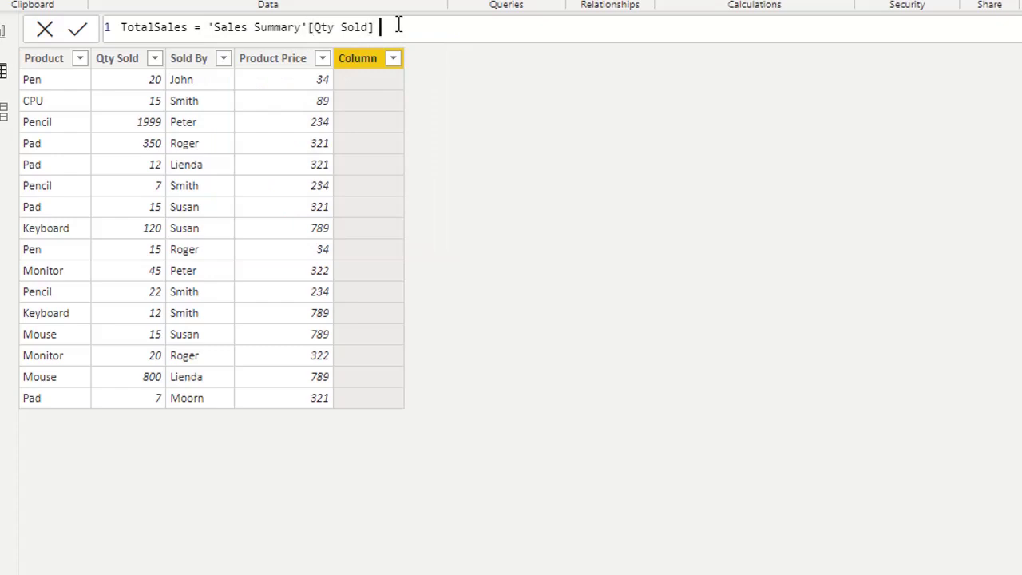
text(R)
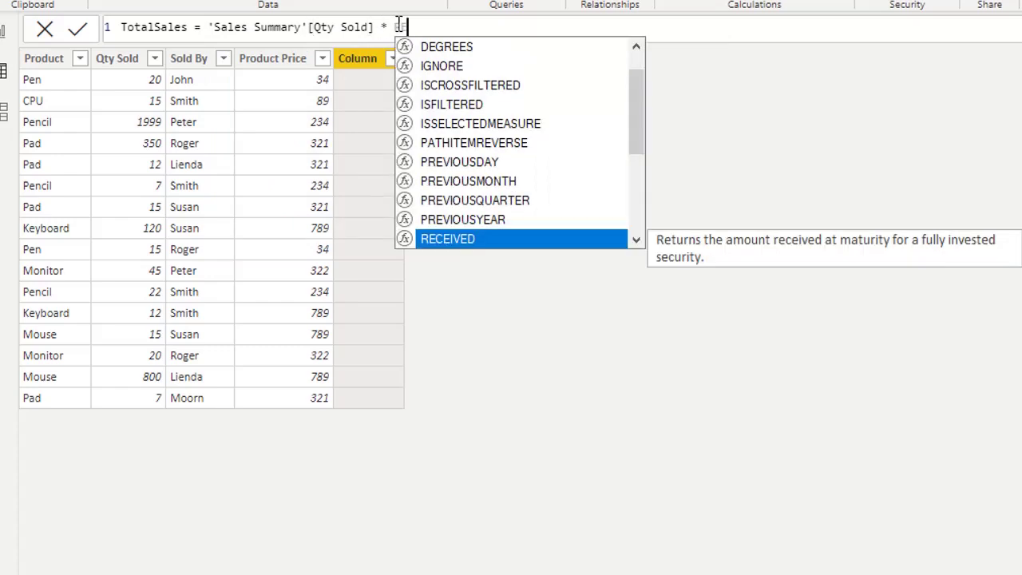
text(EL)
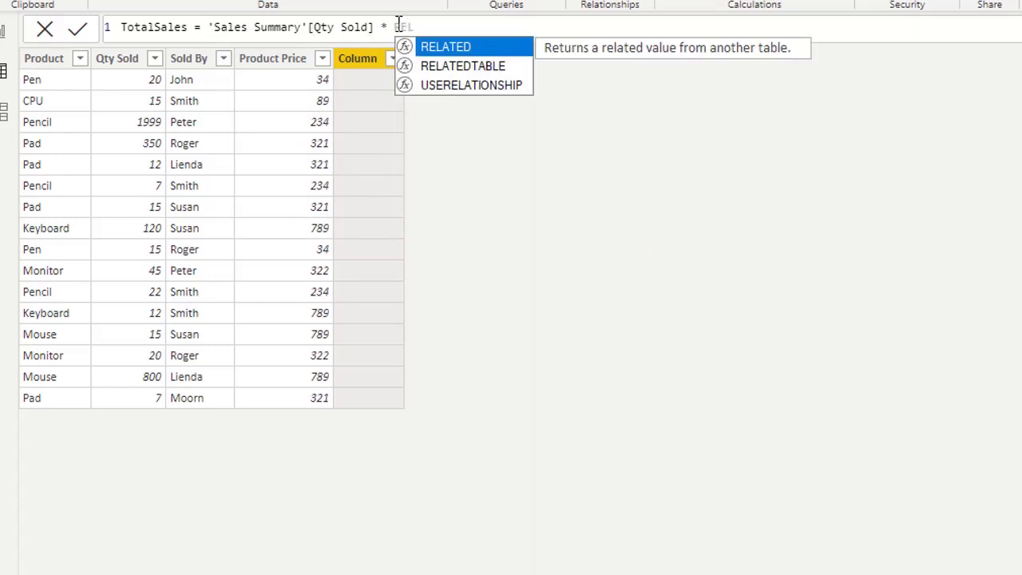
click(452, 48)
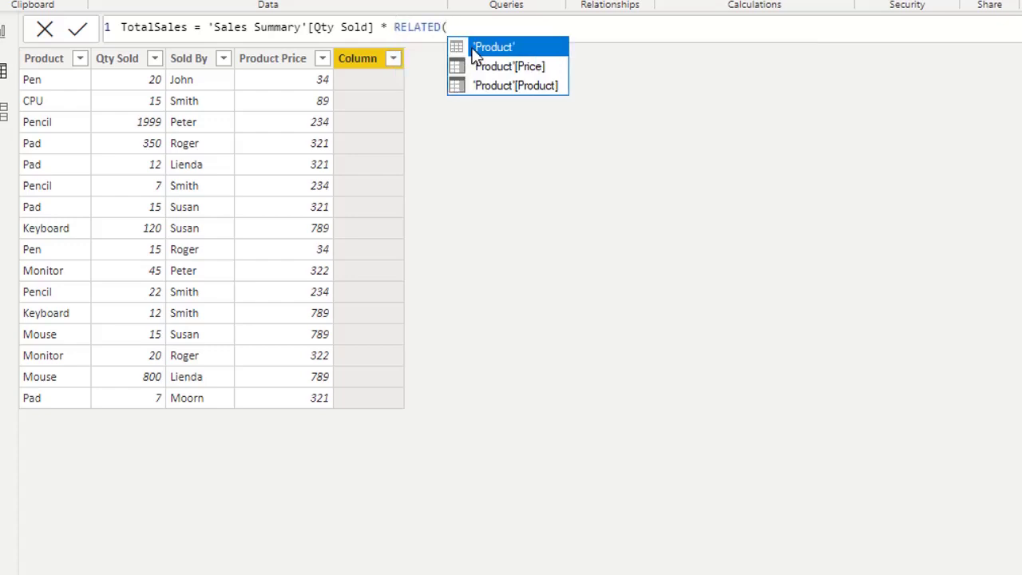
click(501, 67)
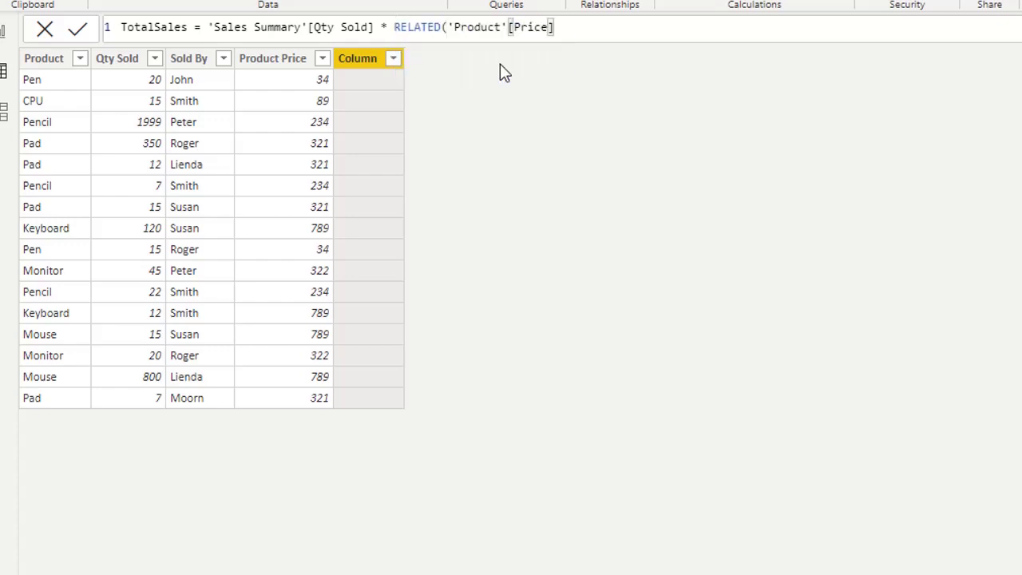
text())
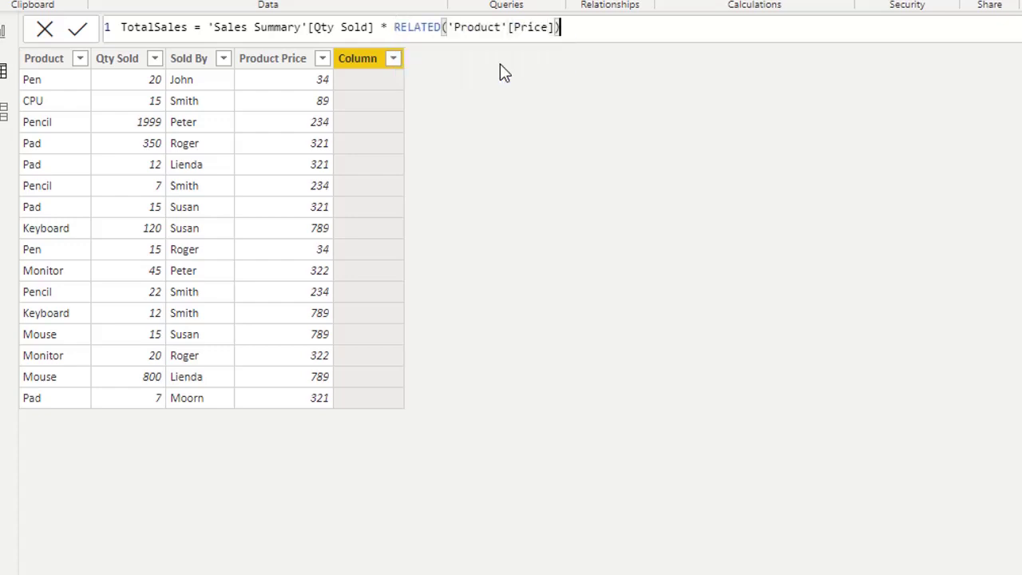
click(78, 32)
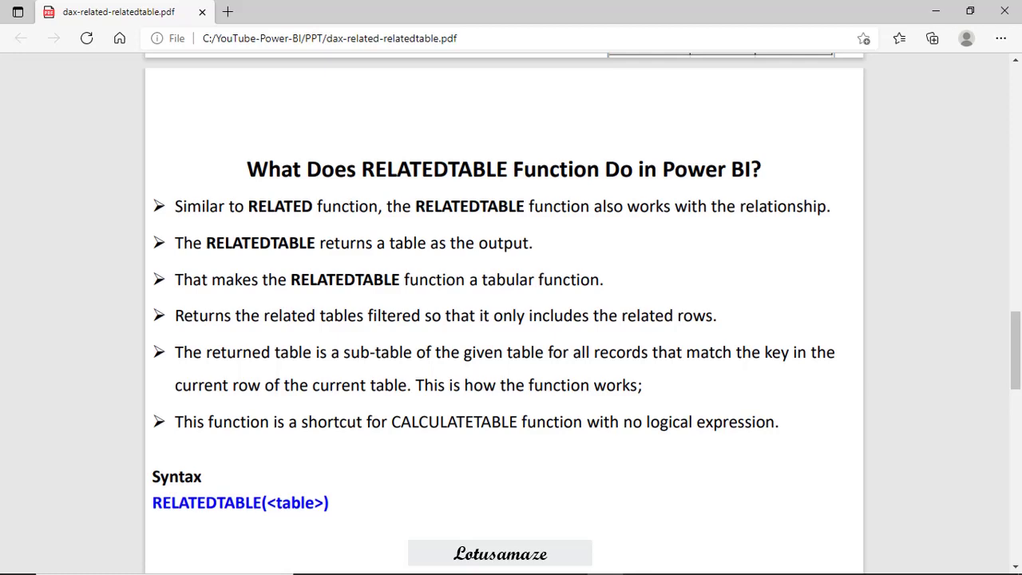
key(Page_Down)
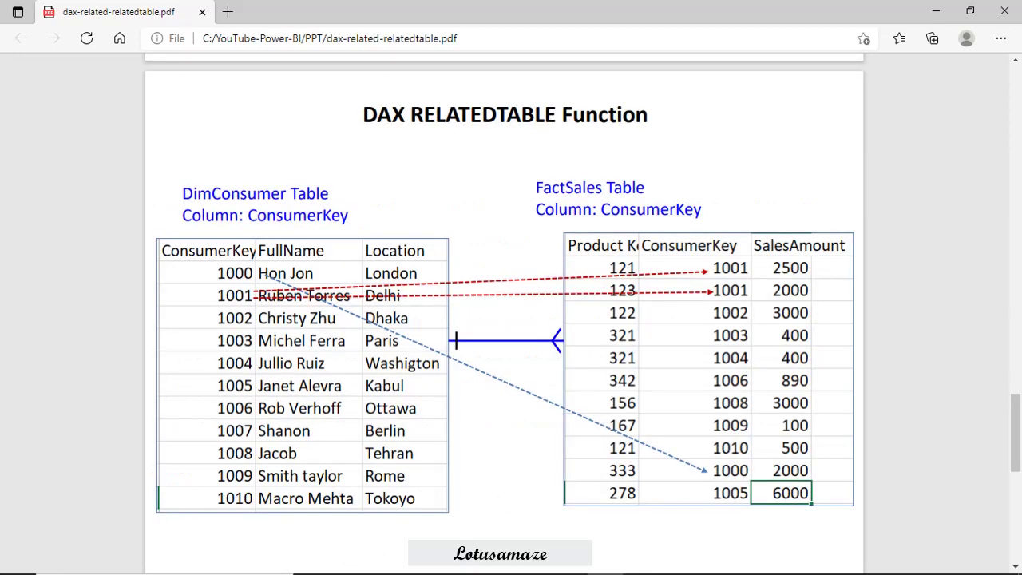
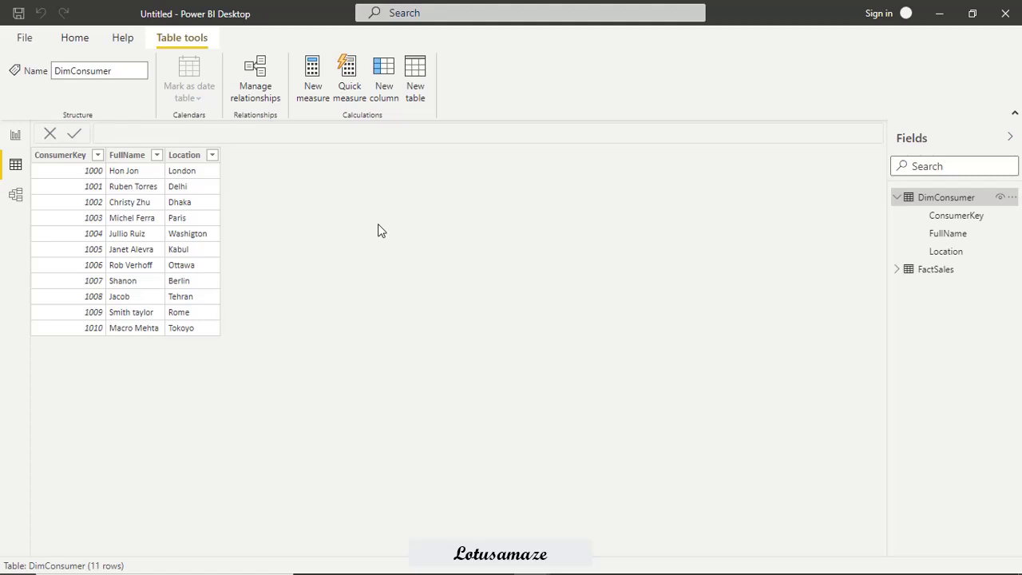
Create a calculated column in the DimConsumer table and name it TotalSales.
right_click(949, 206)
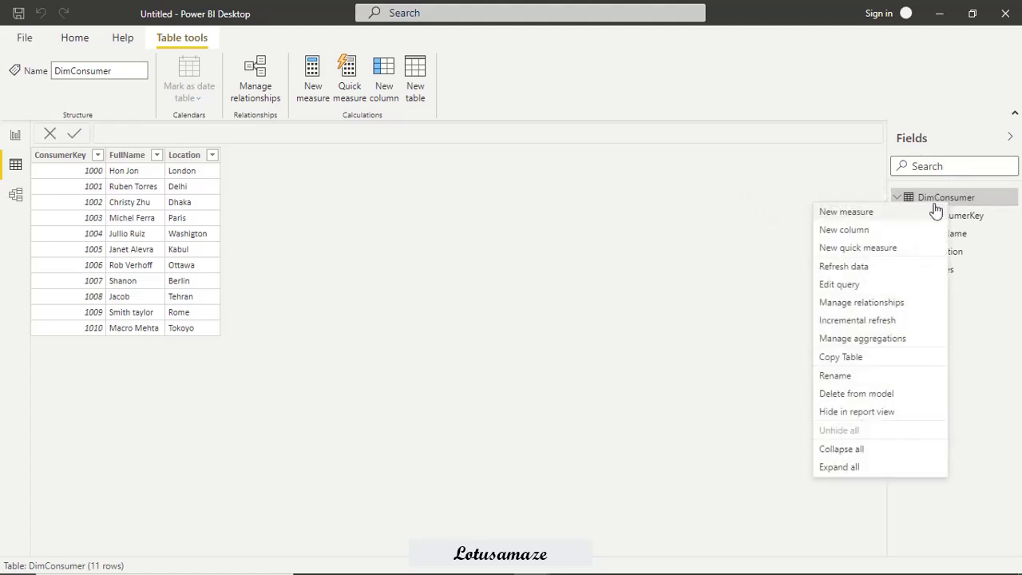
click(851, 231)
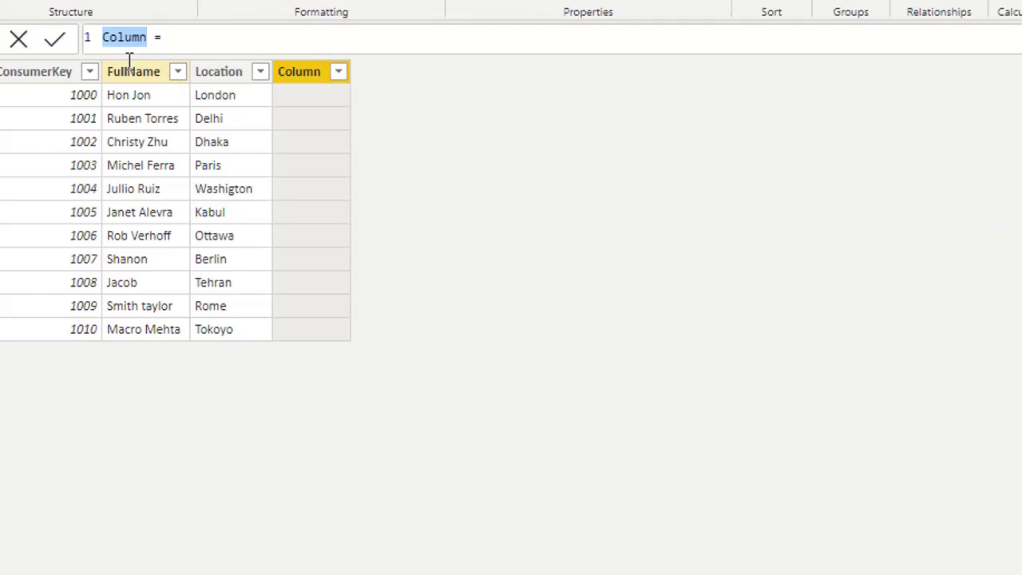
text(TotalSale)
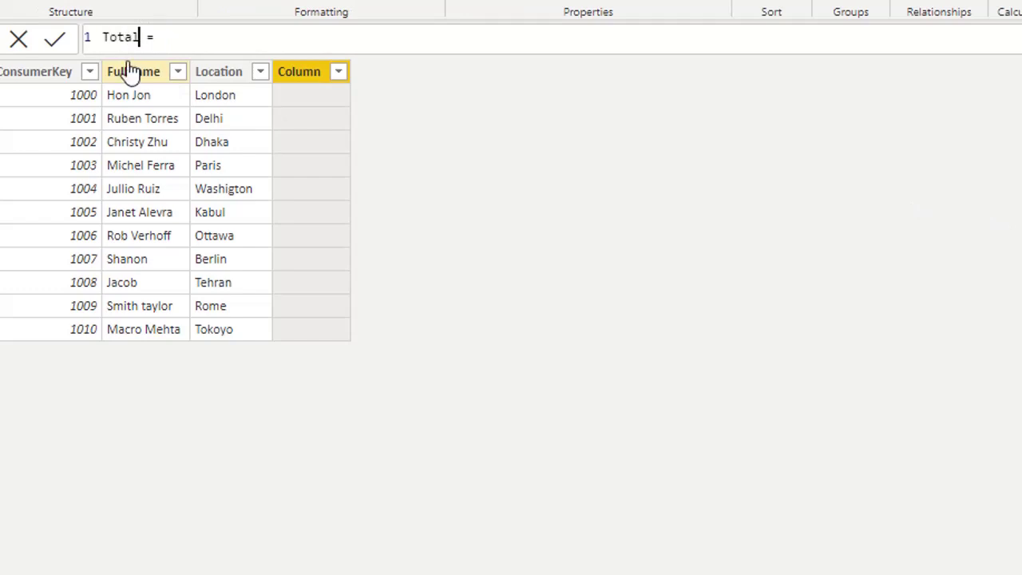
text(s)
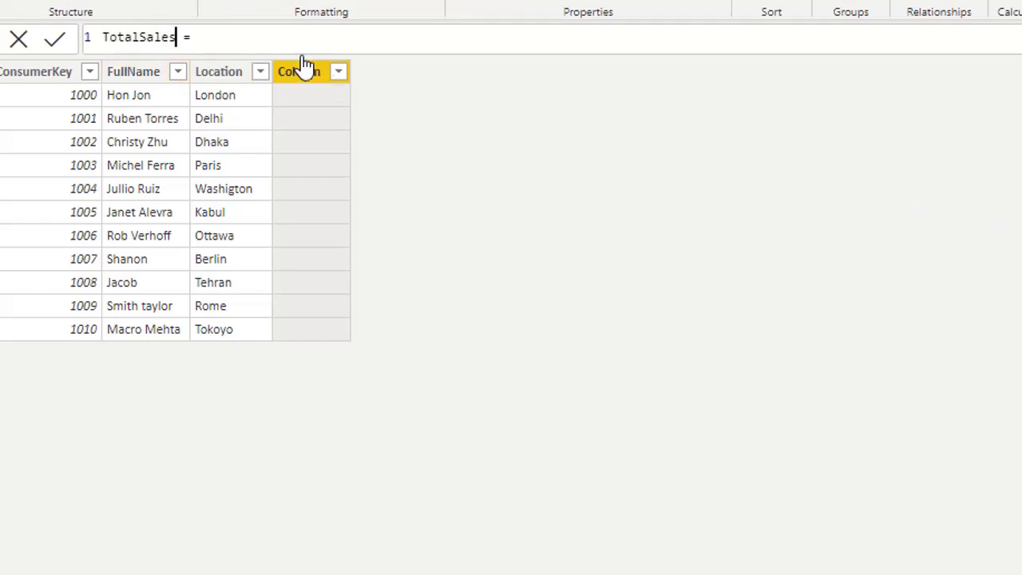
Define DimConsumer's TotalSales column as SUMX(RELATEDTABLE(FactSales),FactSales[SalesAmount]) and commit the formula.
click(290, 37)
text(S)
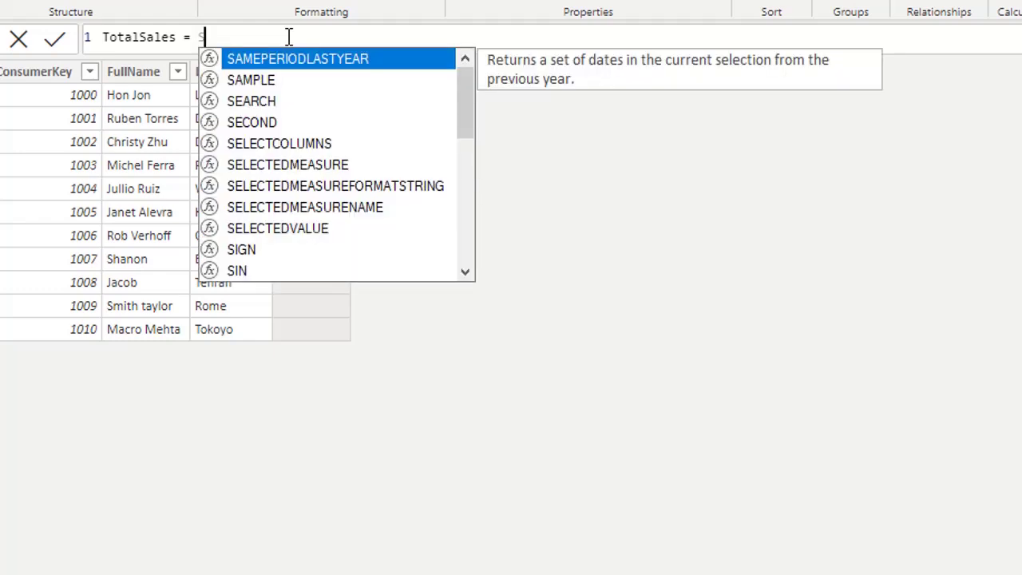
text(UMX()
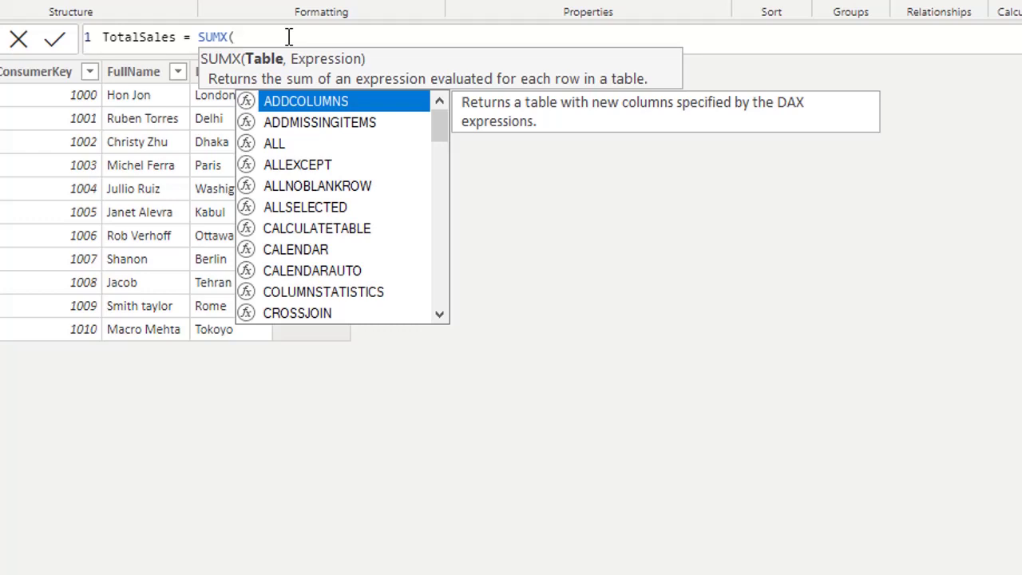
text(RE)
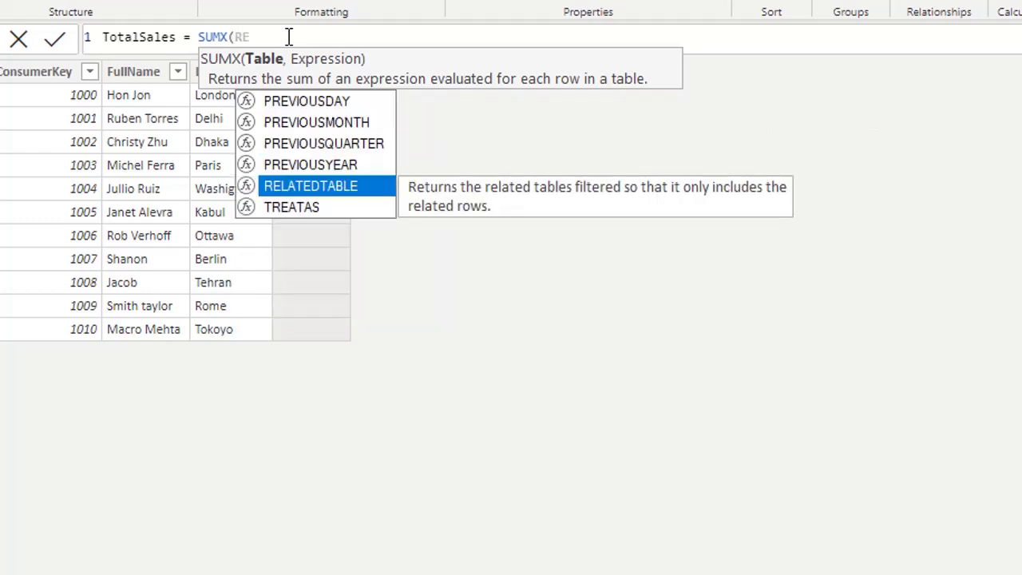
text(LA)
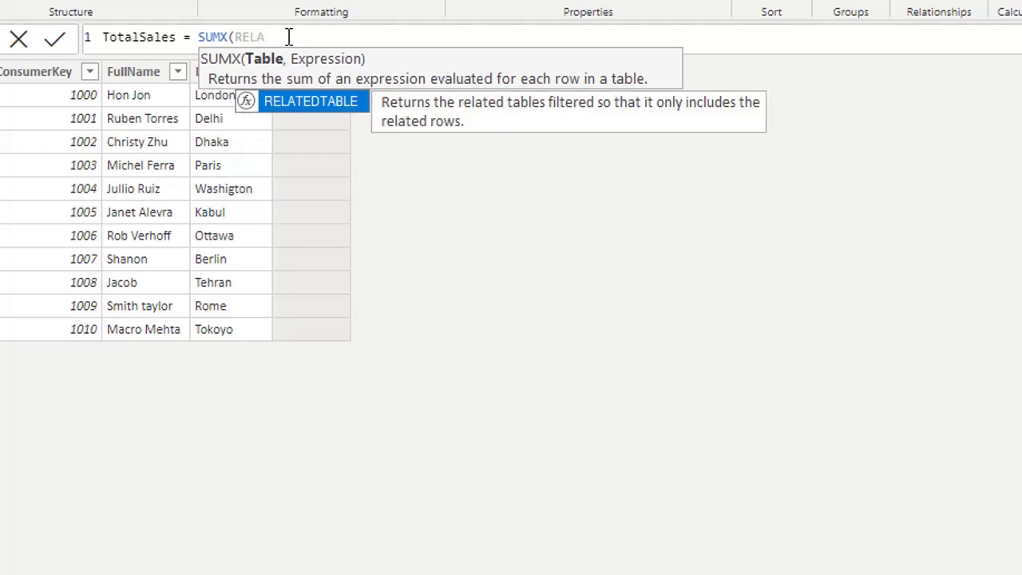
click(306, 105)
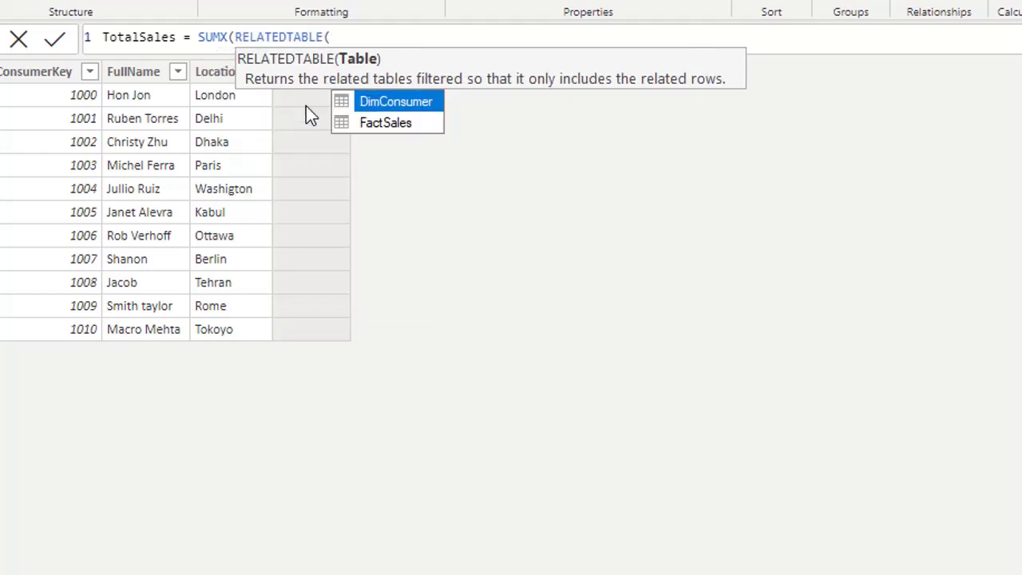
text(F)
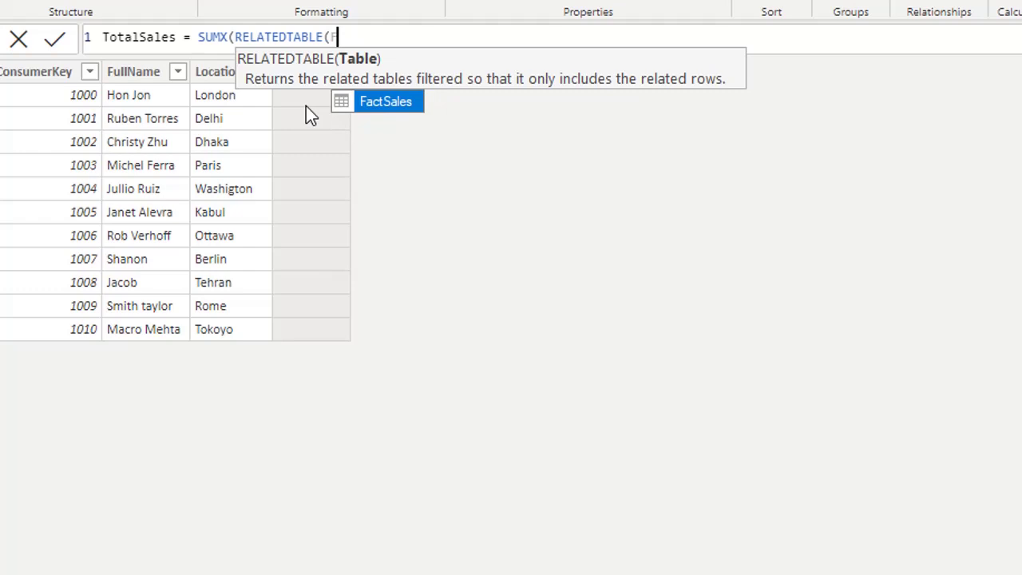
click(373, 103)
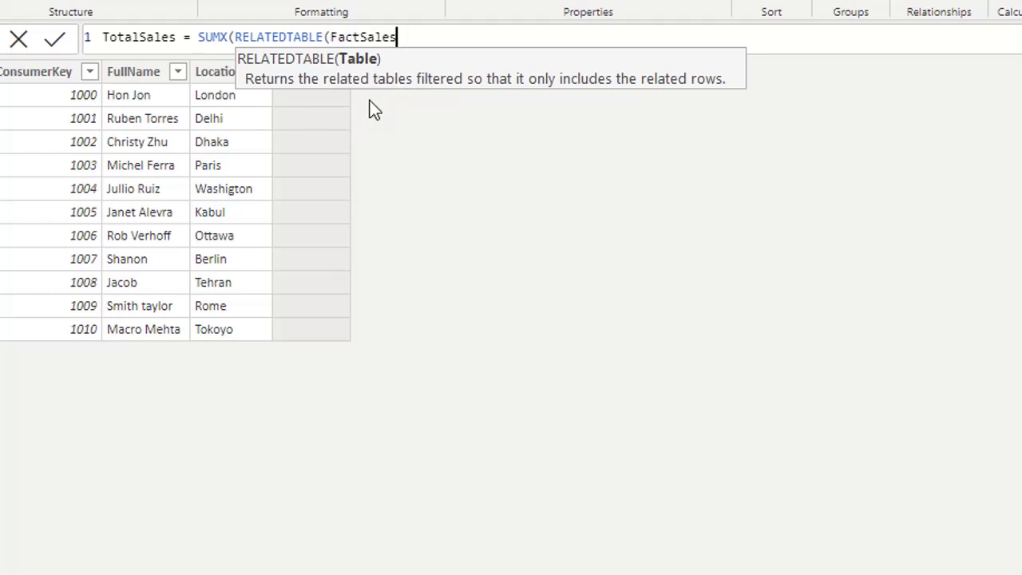
text(),)
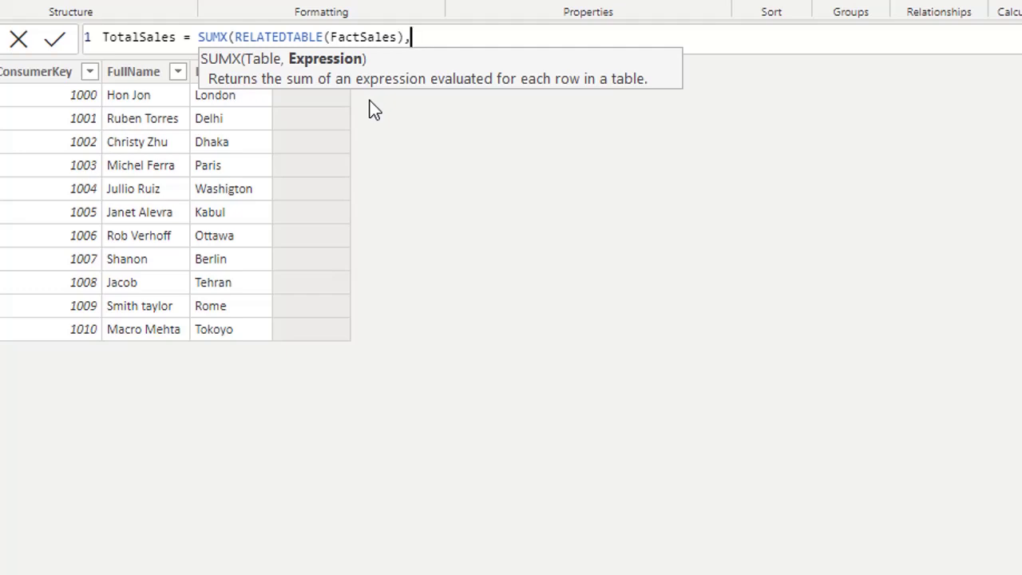
text(F)
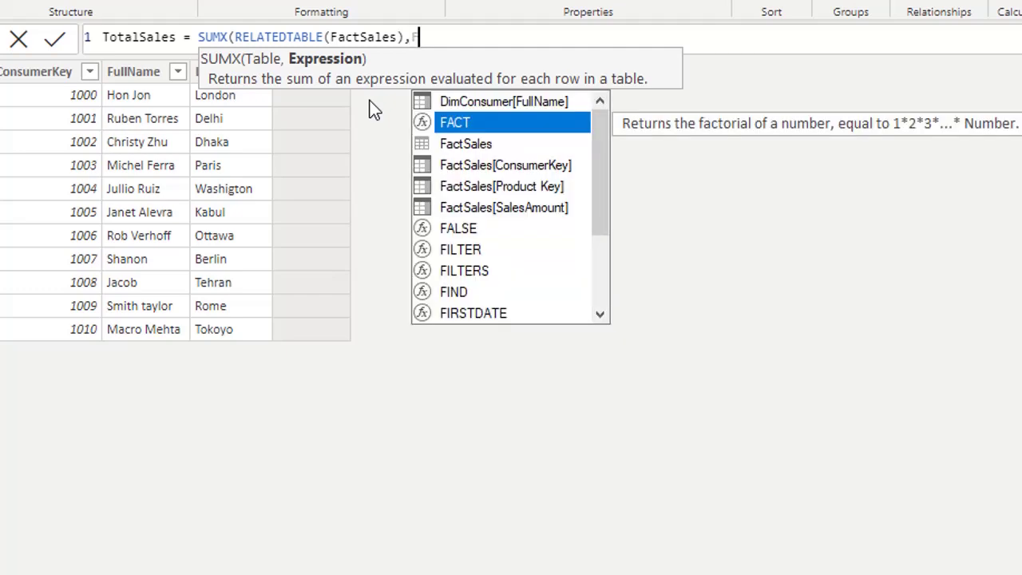
click(518, 208)
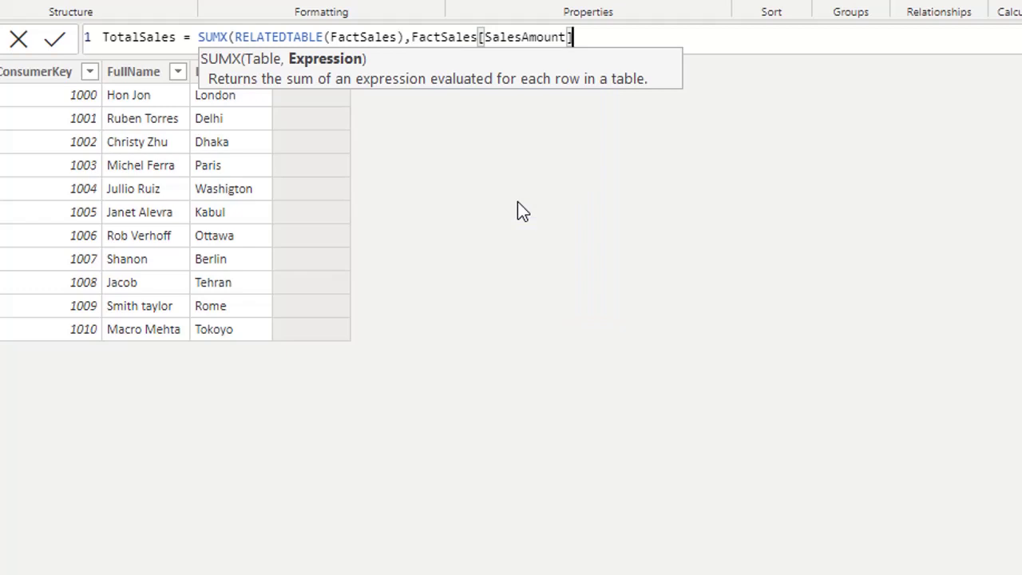
text())
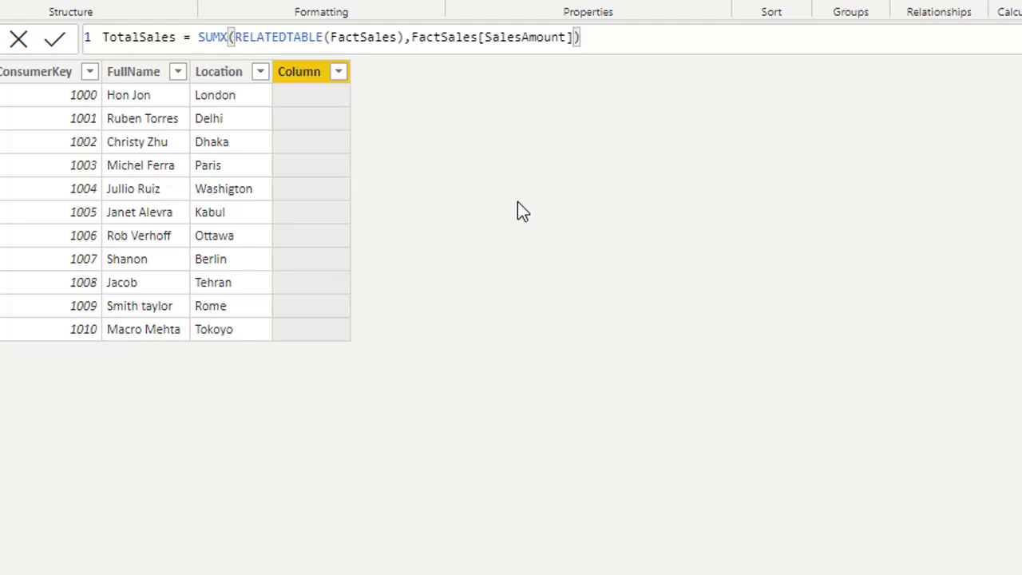
key(Return)
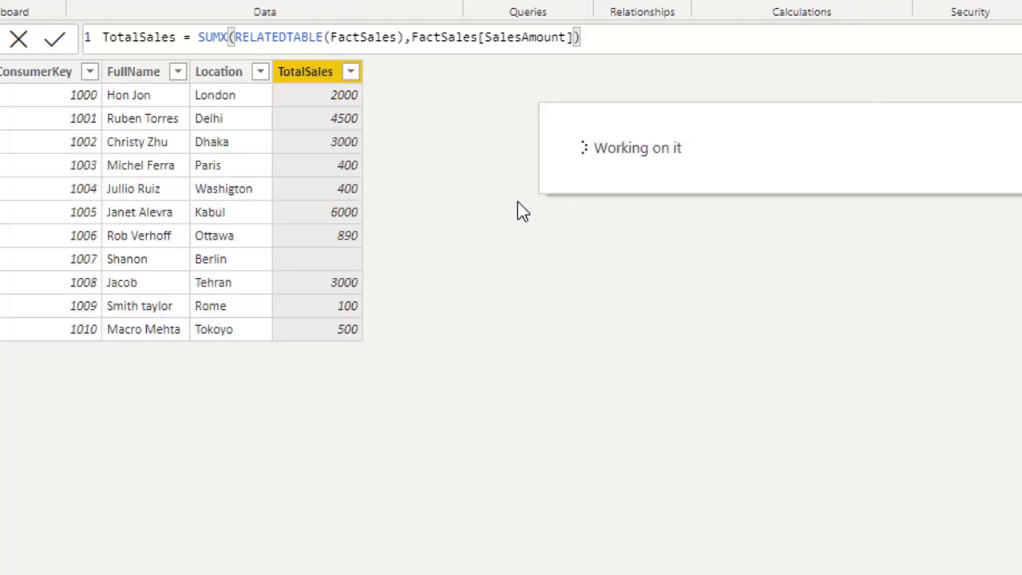